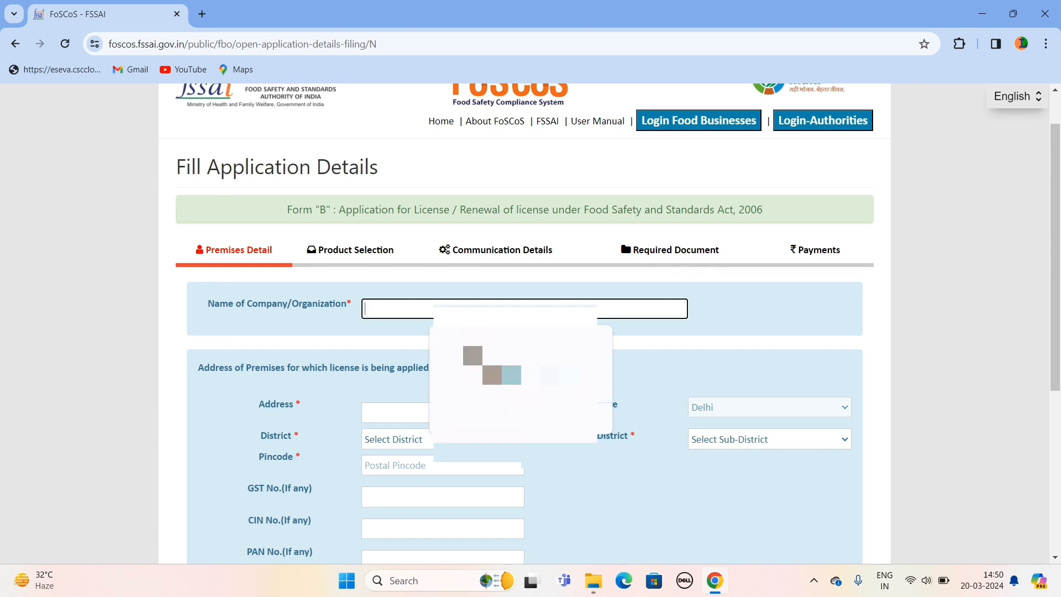
Step: Enter the company name and the premises address
type("r")
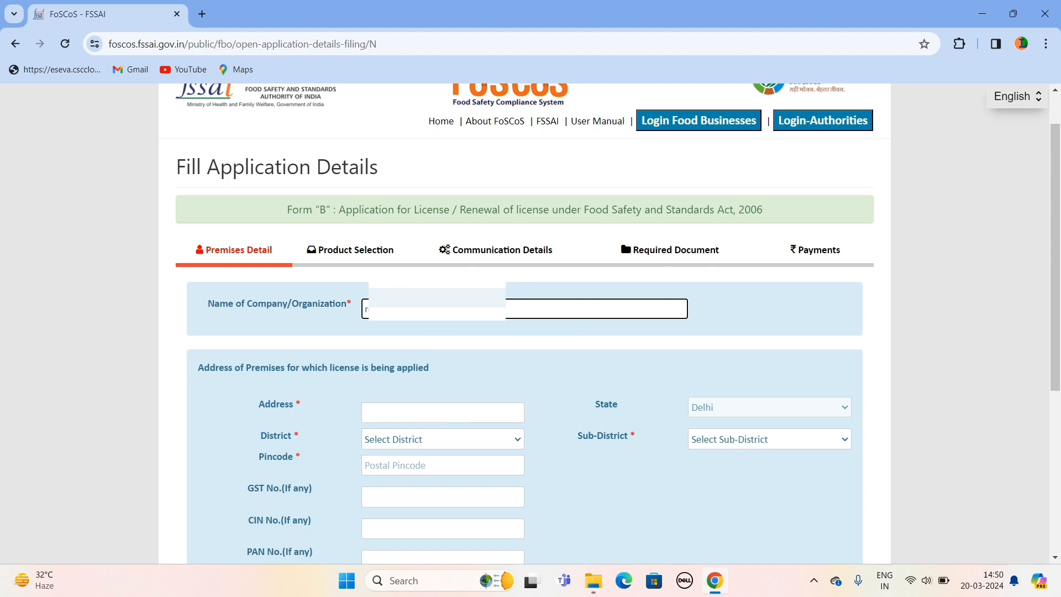
key("BackSpace")
key("Tab")
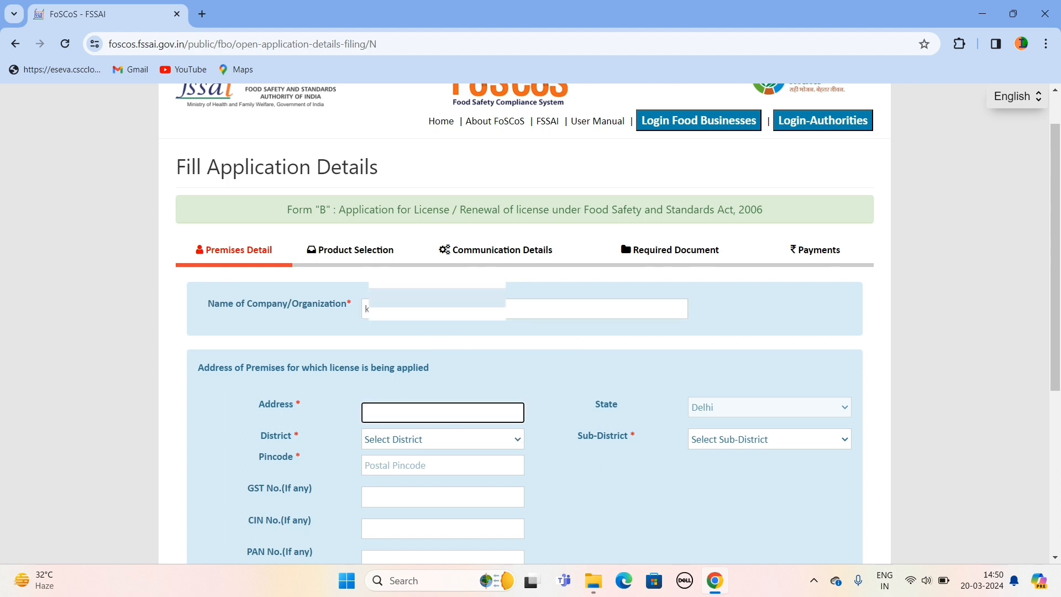
type("b")
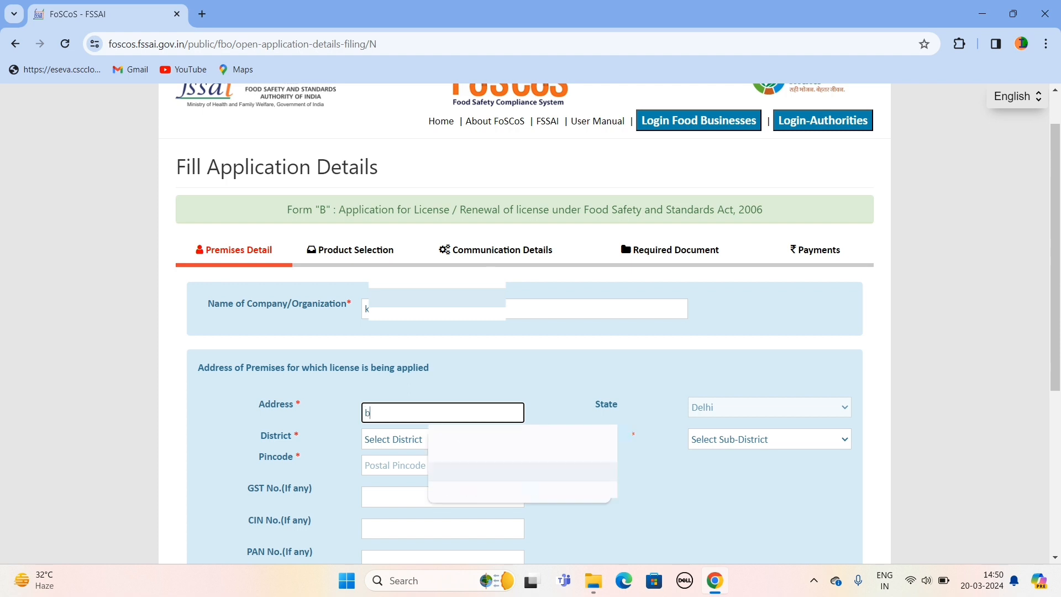
type("-***")
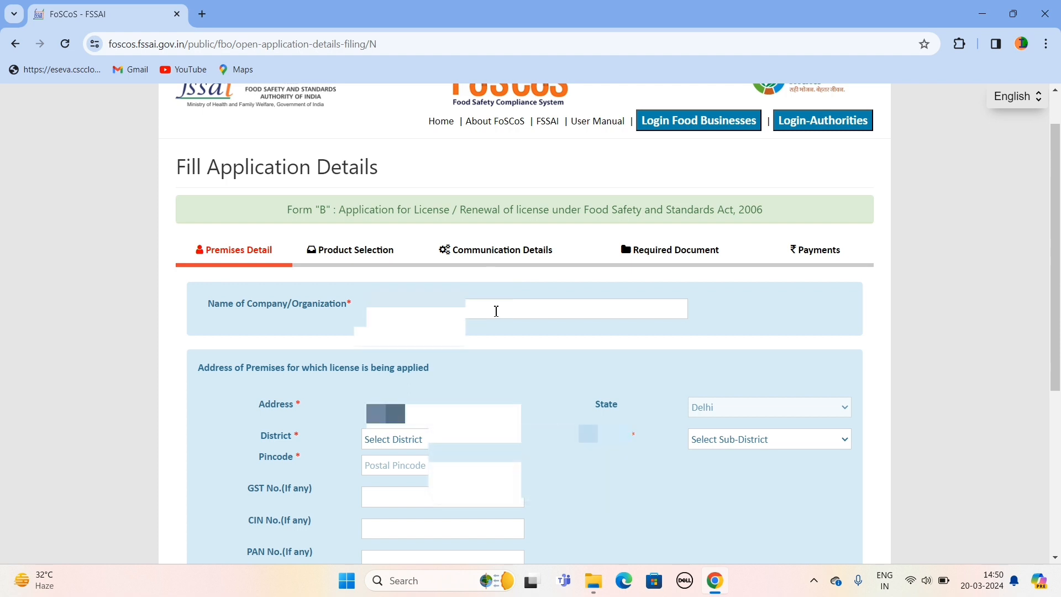
type("***")
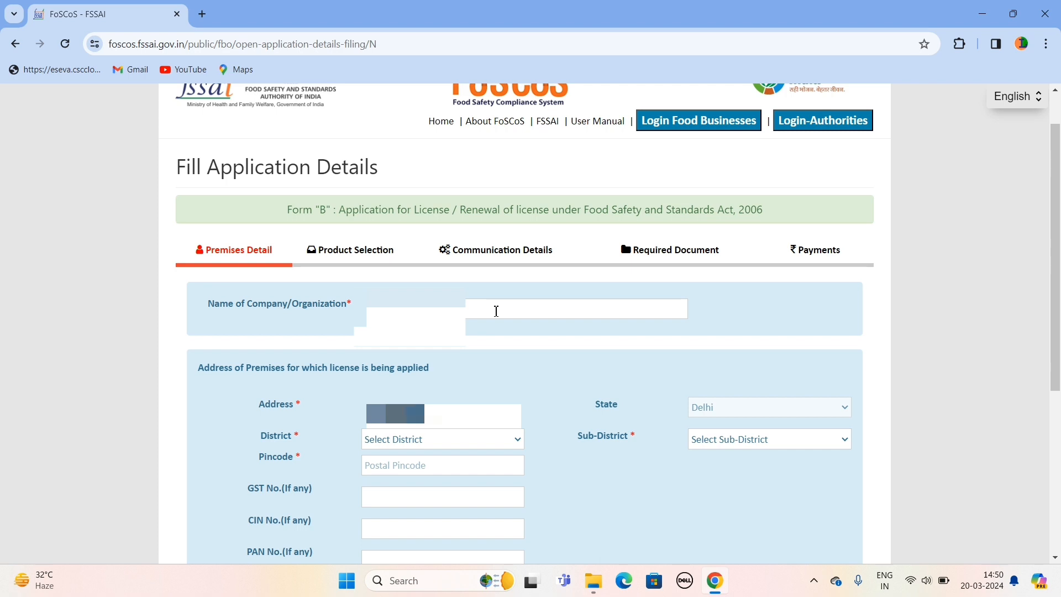
Step: Set district East, sub-district PREET VIHAR and pincode 110096, then save and confirm the premise location
left_click(497, 440)
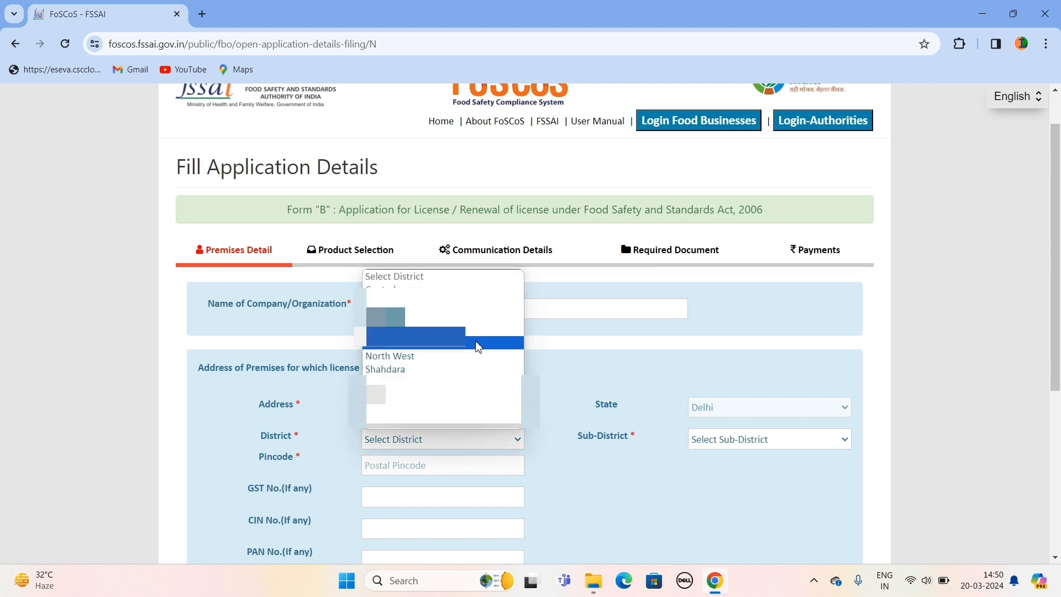
left_click(475, 308)
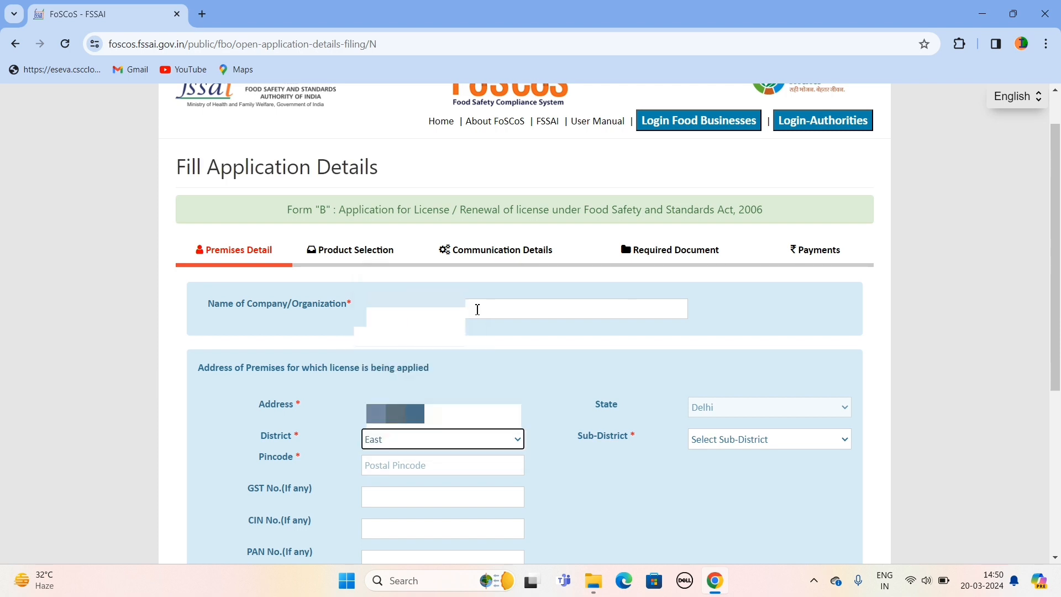
left_click(724, 449)
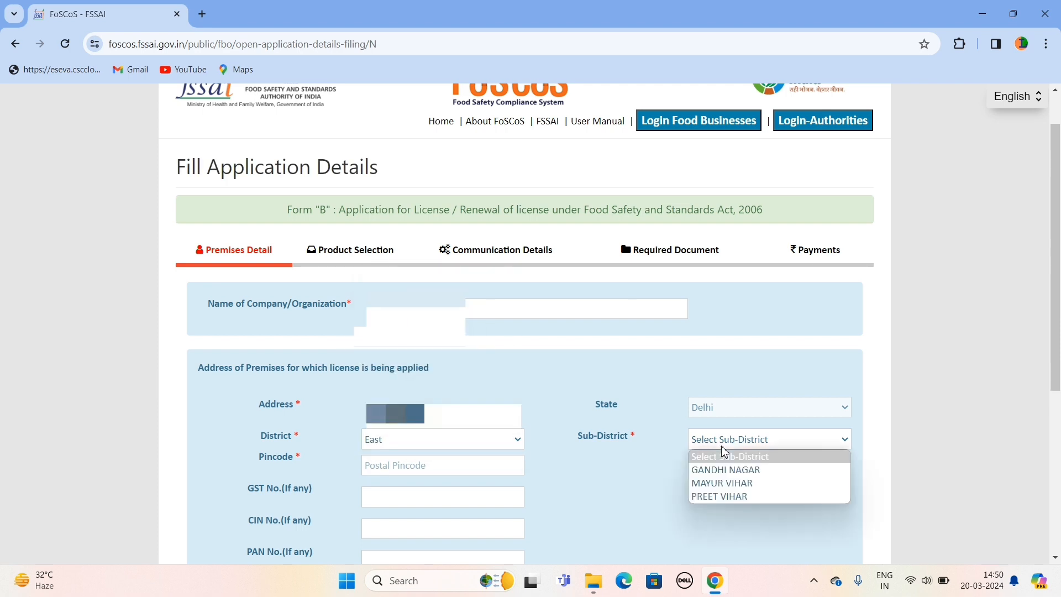
left_click(733, 497)
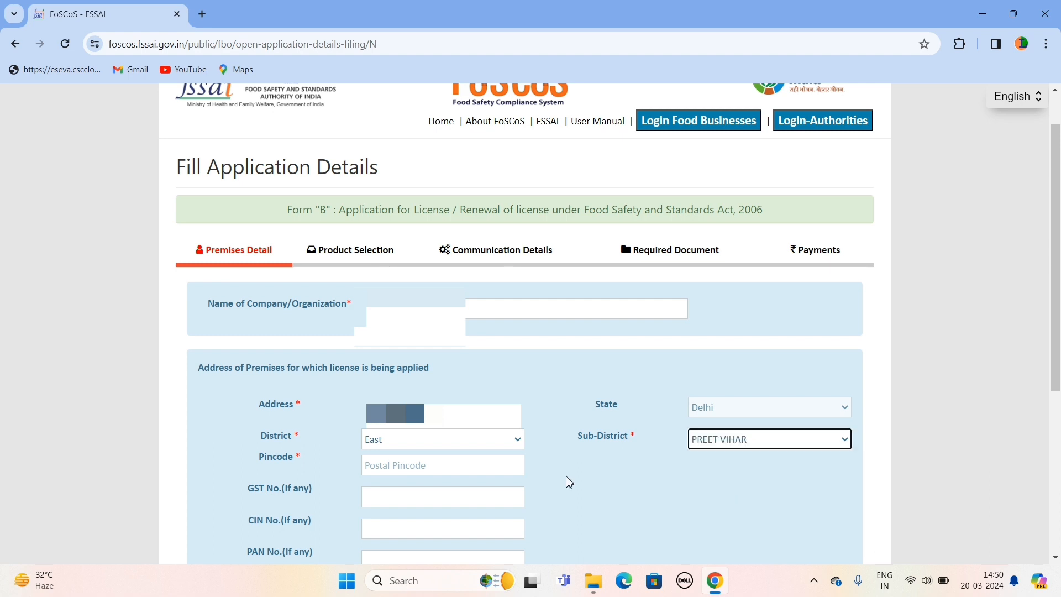
left_click(451, 469)
type("1100")
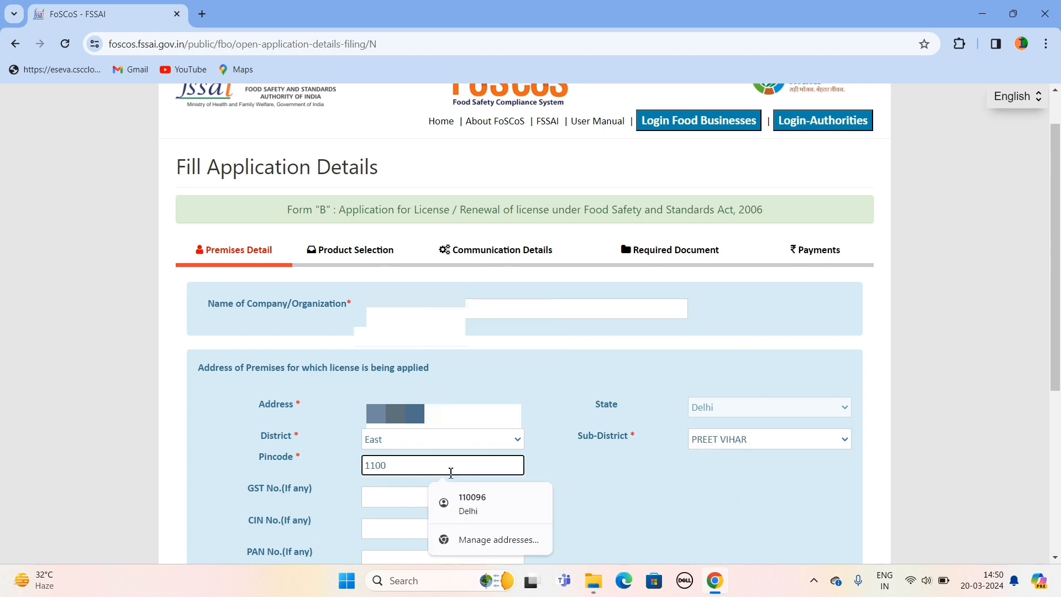
type("96")
scroll(451, 473, "down", 3)
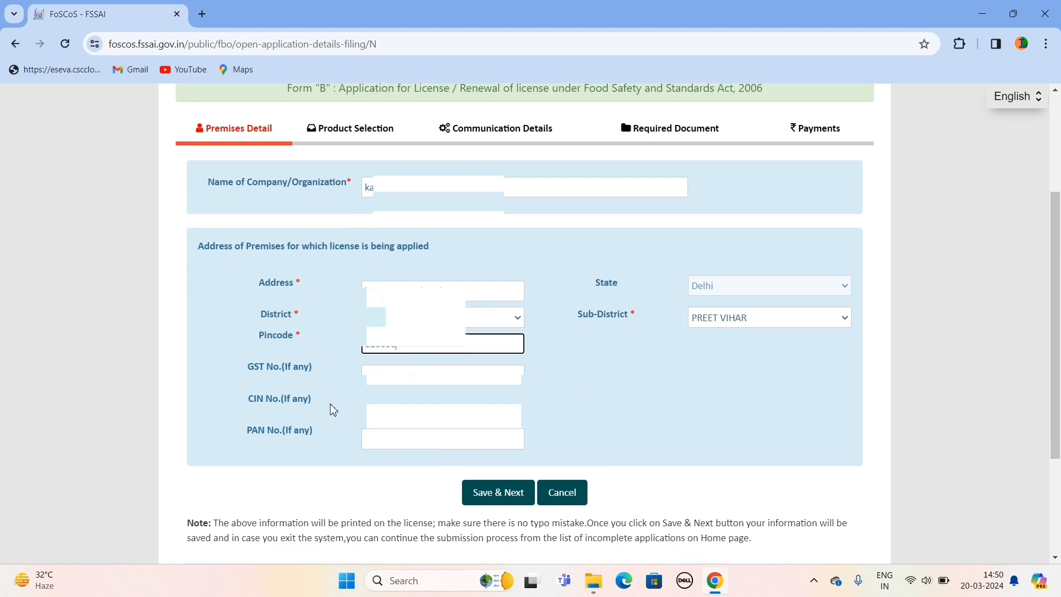
left_click(387, 409)
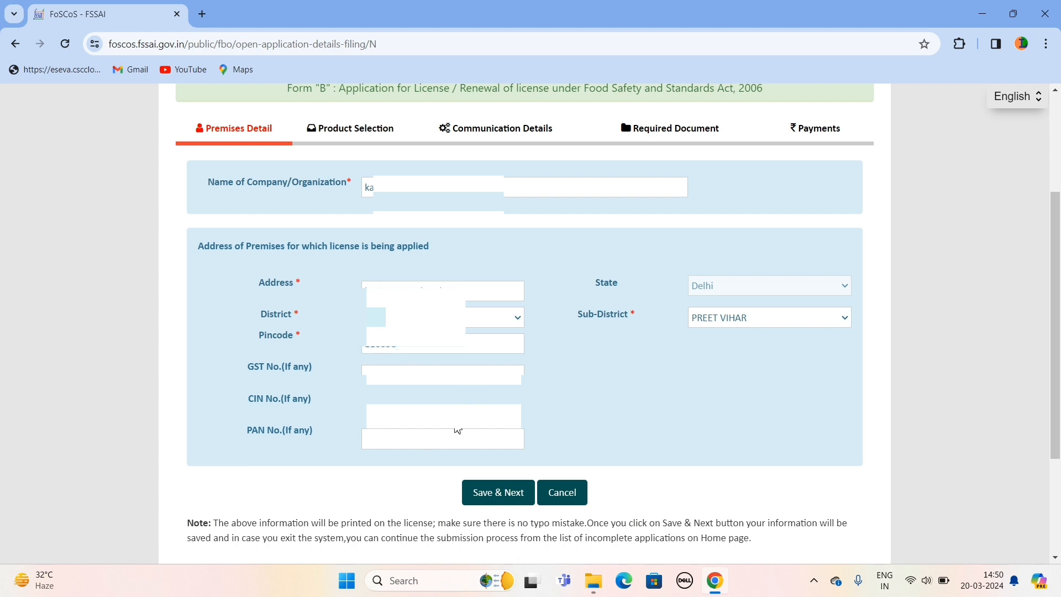
left_click(509, 496)
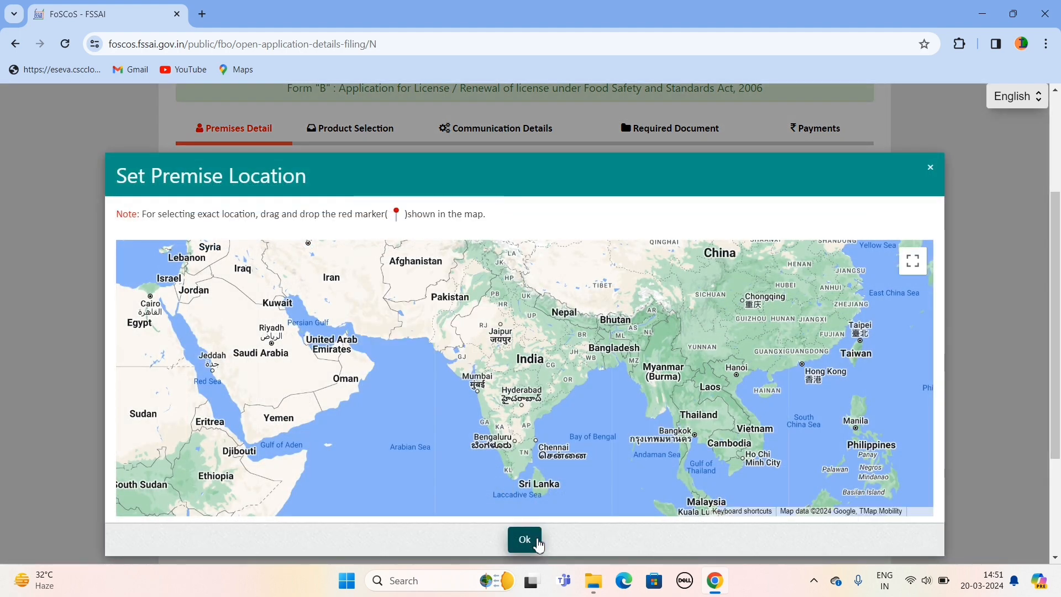
left_click(524, 540)
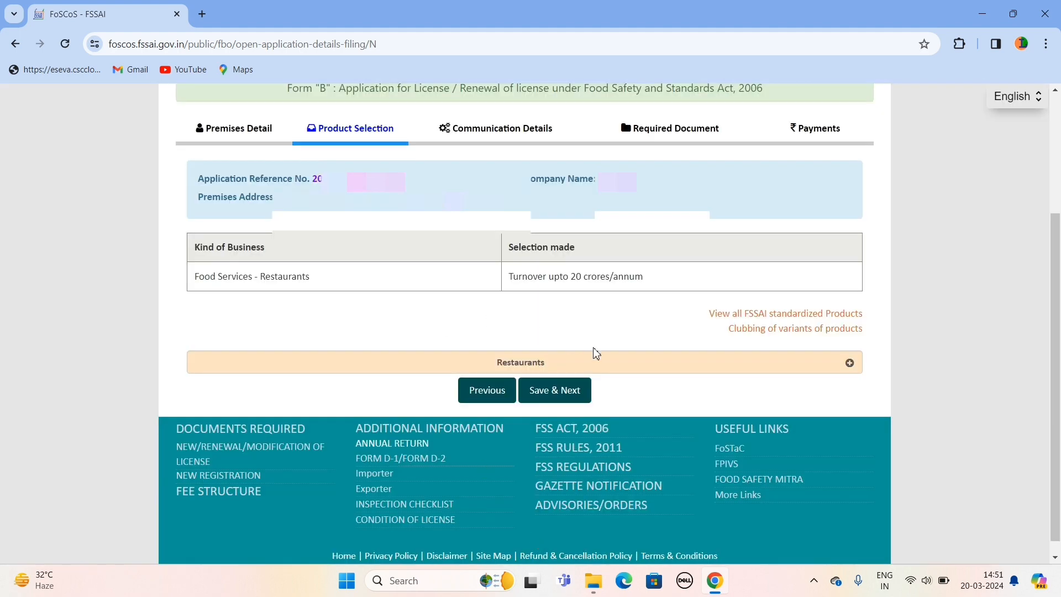
Step: Add 16 - Prepared Foods as a Restaurants food product category
left_click(851, 364)
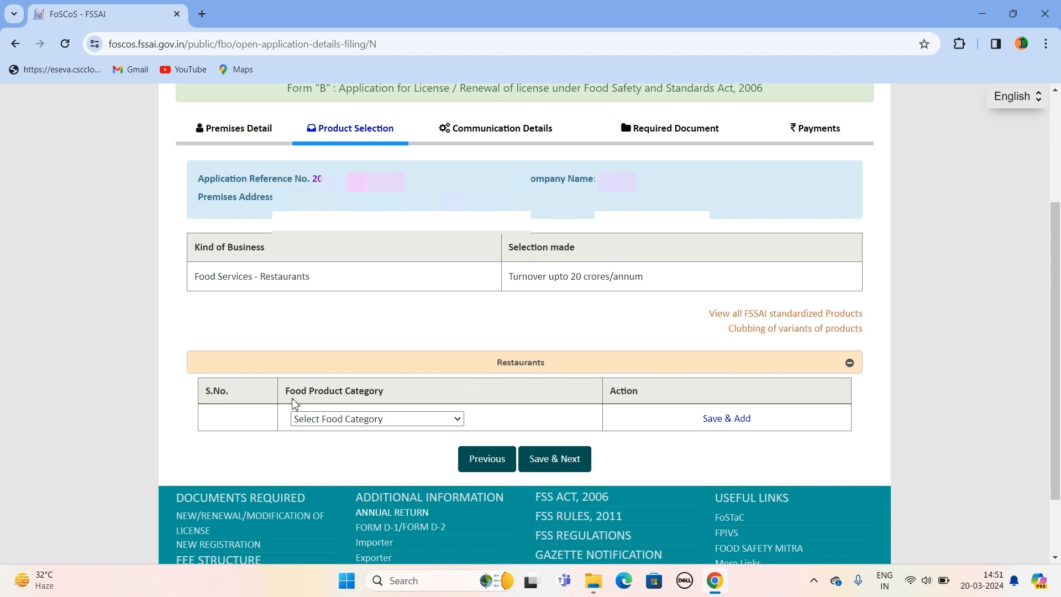
left_click(420, 425)
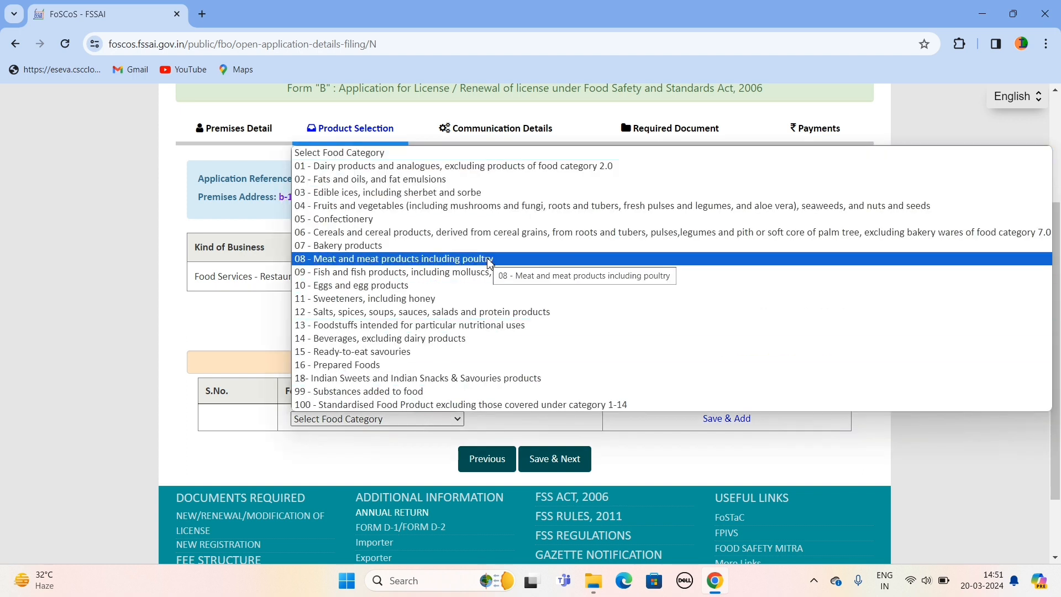
left_click(479, 365)
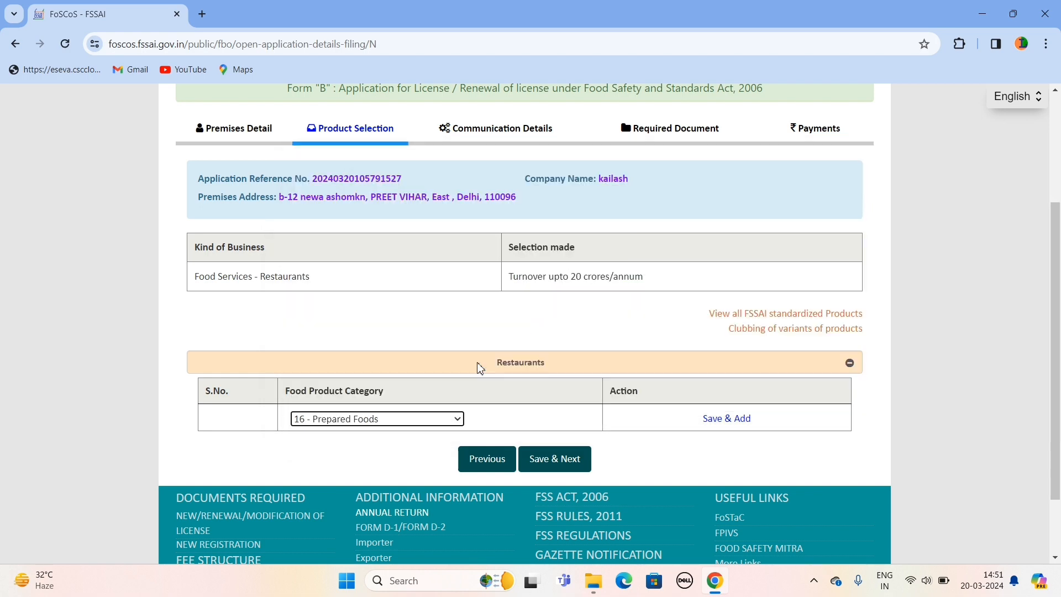
left_click(711, 423)
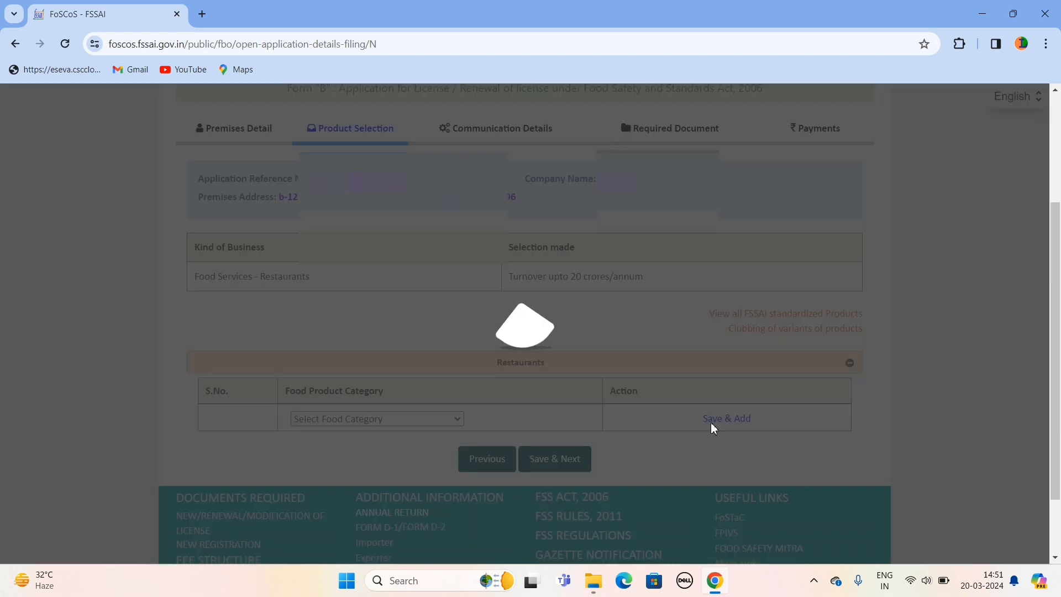
Step: Choose 14 - Beverages for the next row and save the product selection
left_click(434, 446)
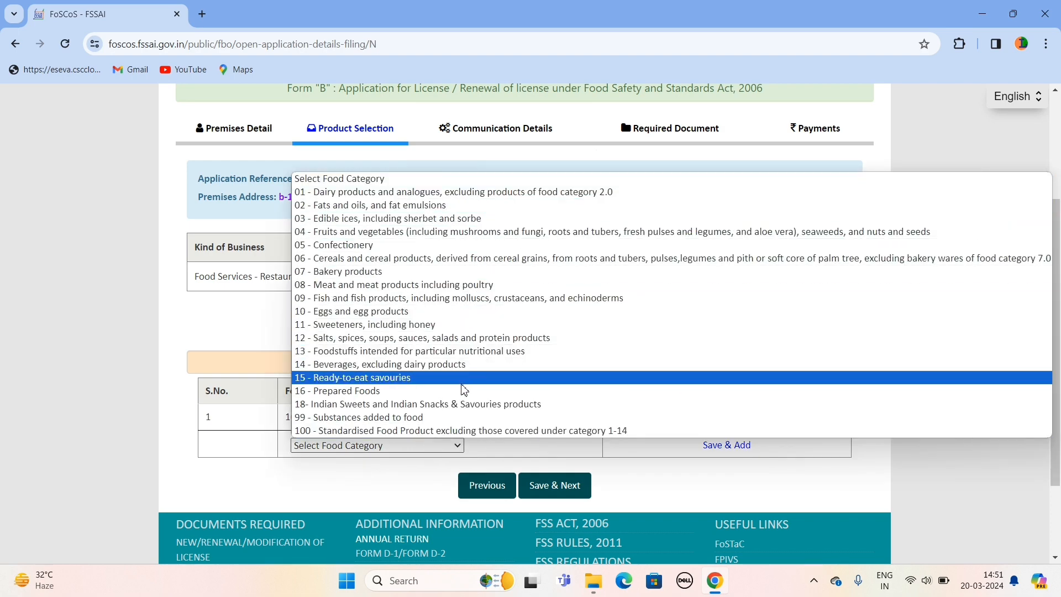
left_click(463, 365)
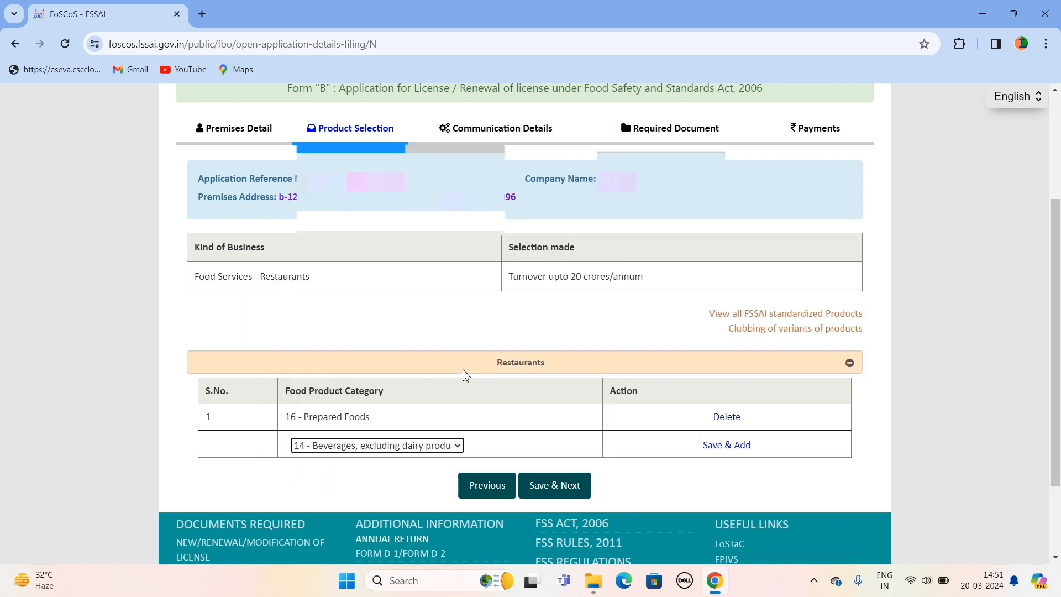
left_click(554, 492)
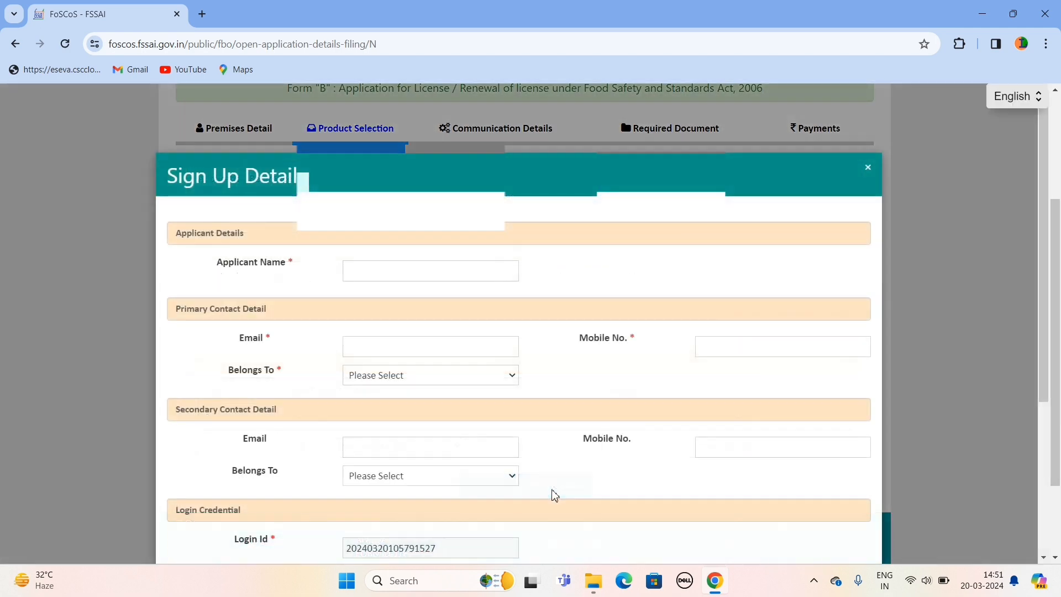
Step: Enter the applicant's name, primary contact e-mail and mobile number, with Belongs To set to Self
scroll(555, 494, "down", 1)
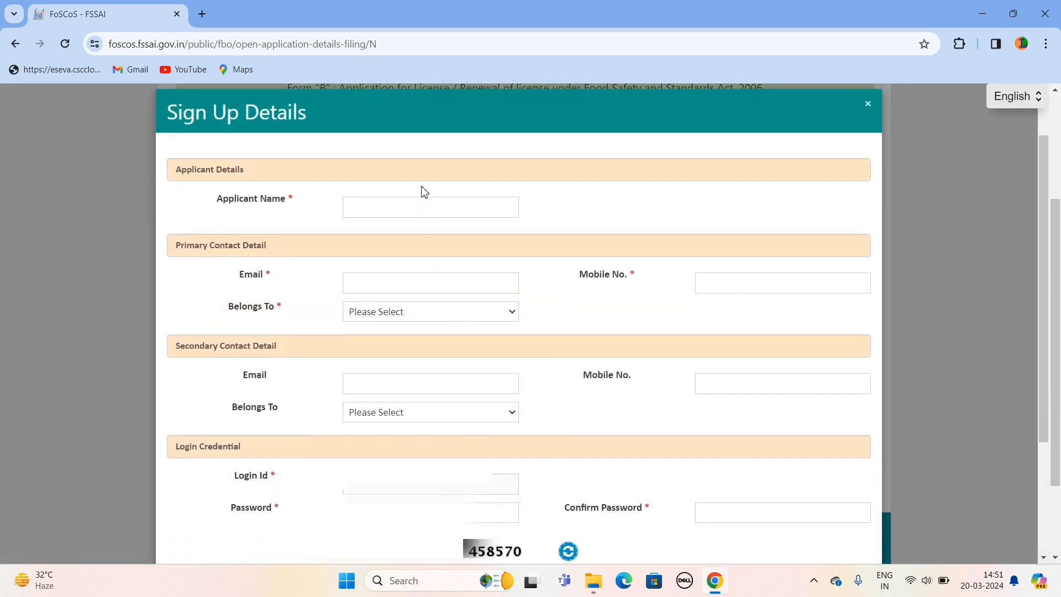
left_click(430, 207)
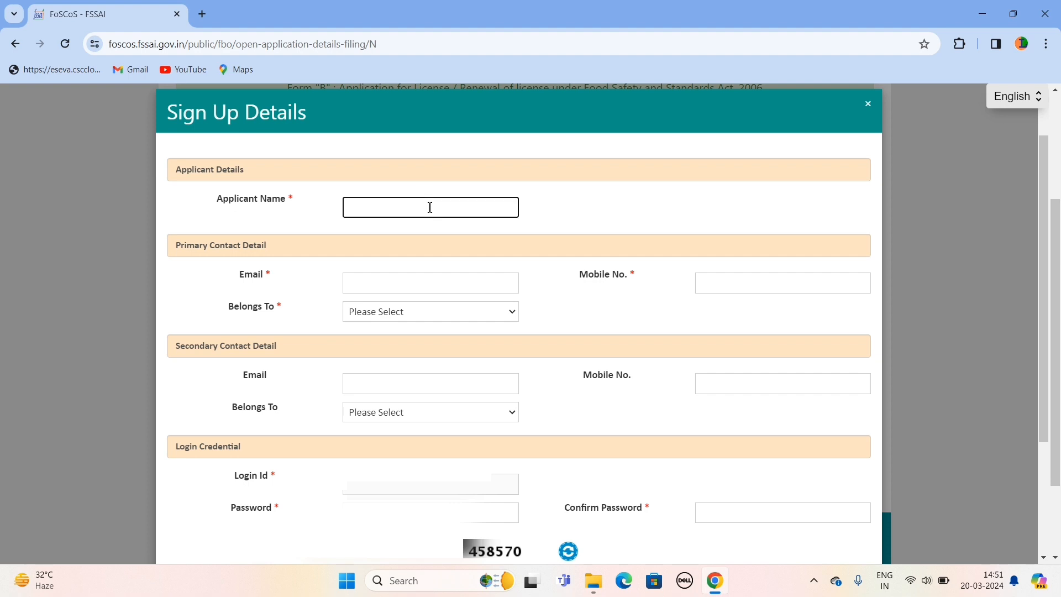
type("vjknv")
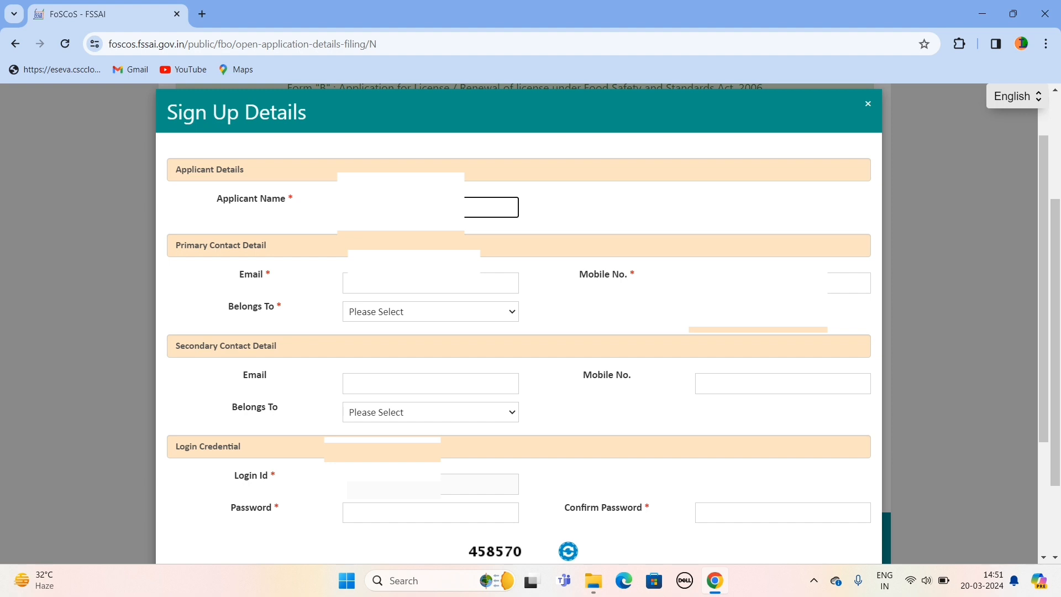
left_click(430, 283)
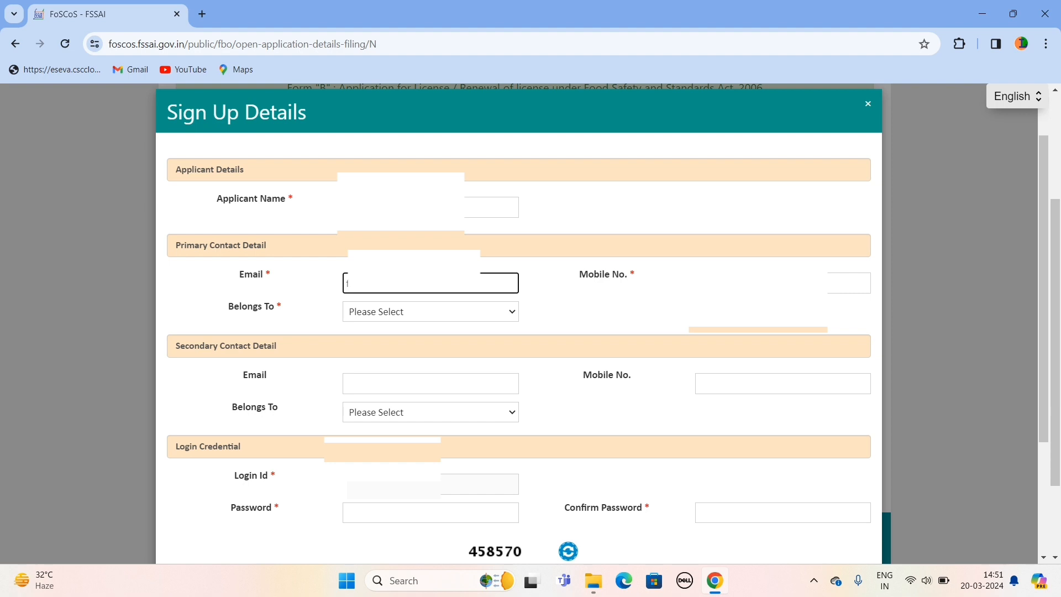
left_click(738, 284)
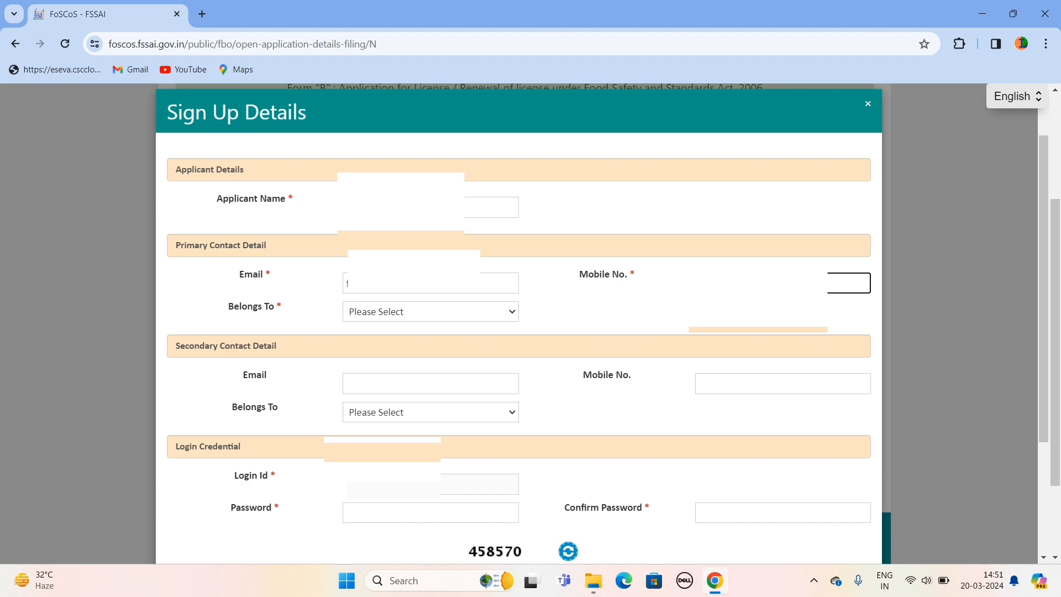
left_click(486, 313)
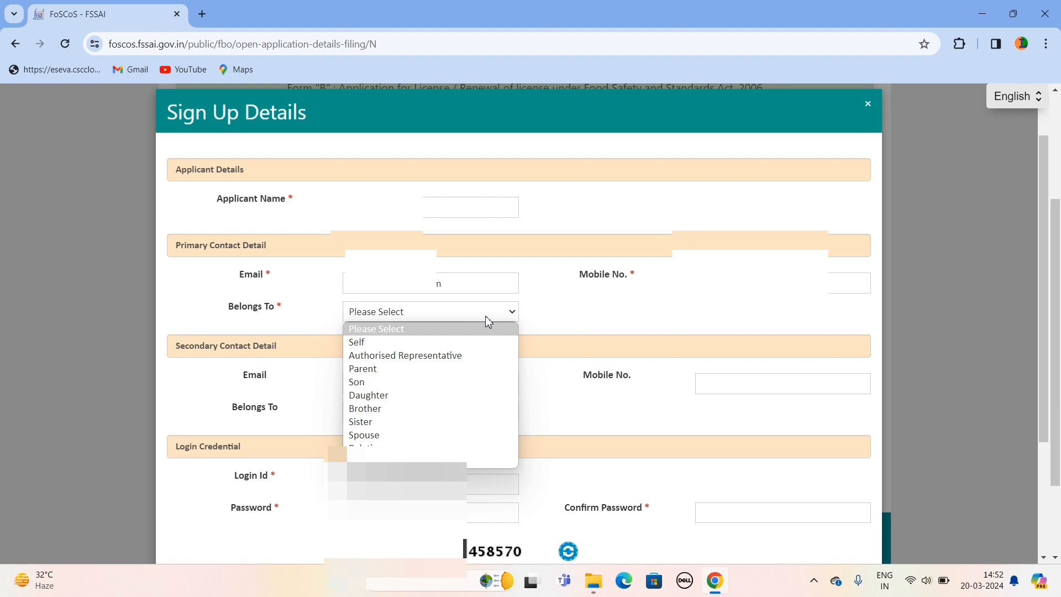
left_click(434, 342)
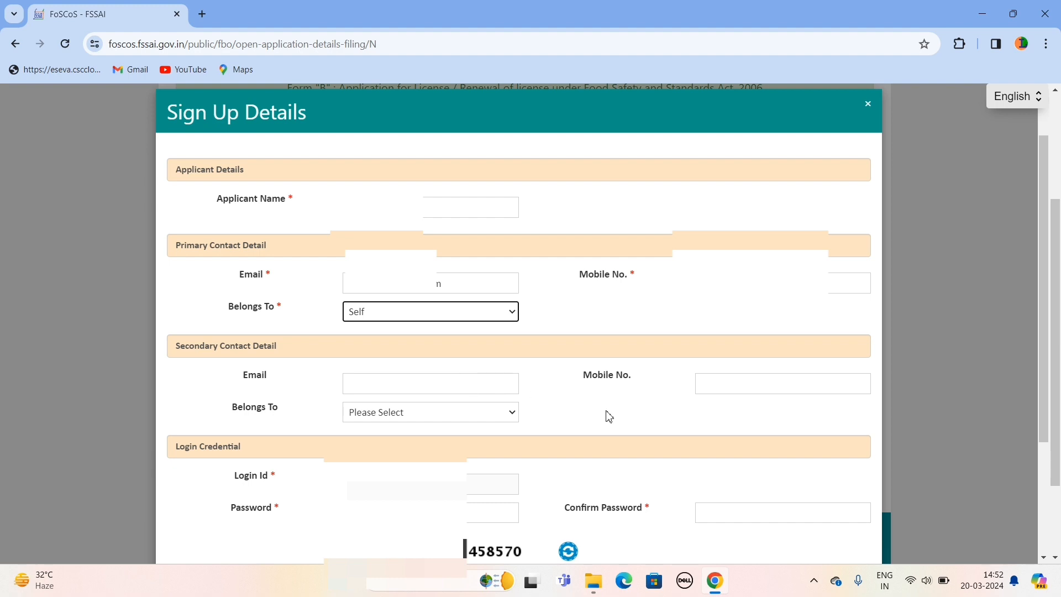
scroll(608, 416, "down", 2)
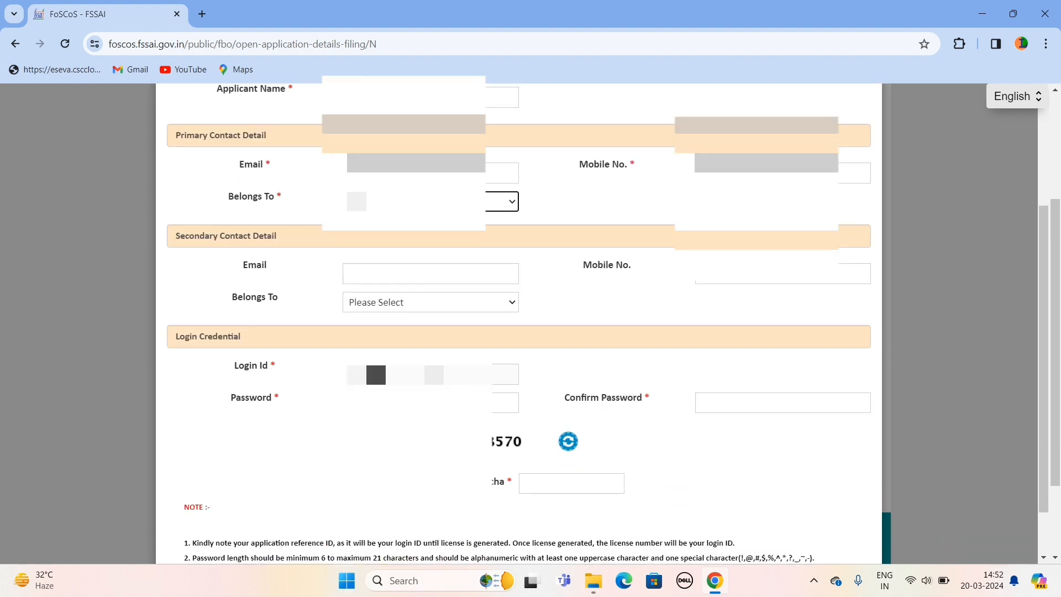
Step: Type the account password, confirm it, and enter the displayed captcha code
left_click_drag(443, 375, 348, 374)
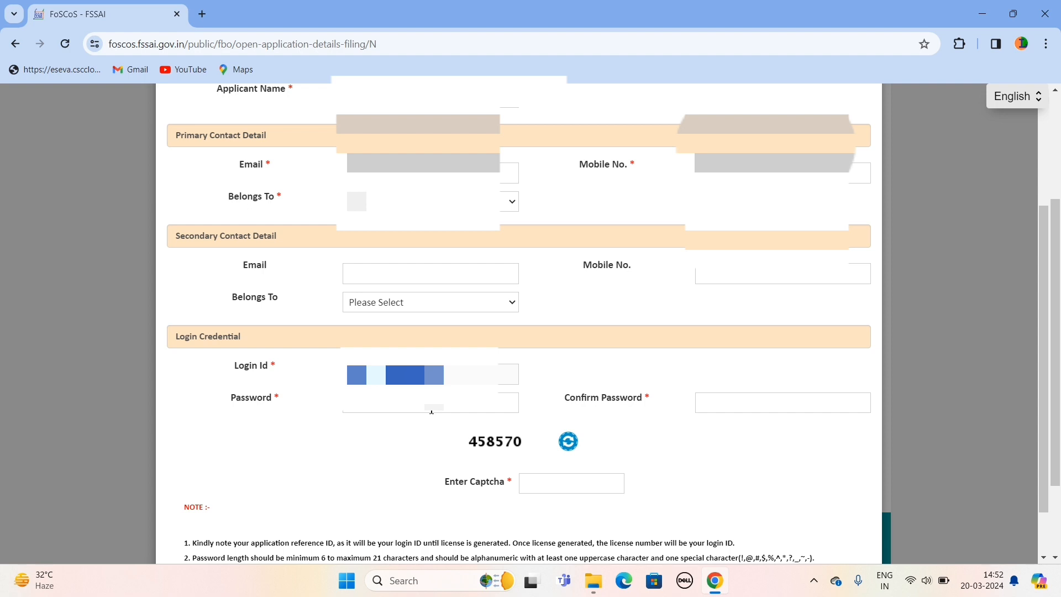
left_click(425, 380)
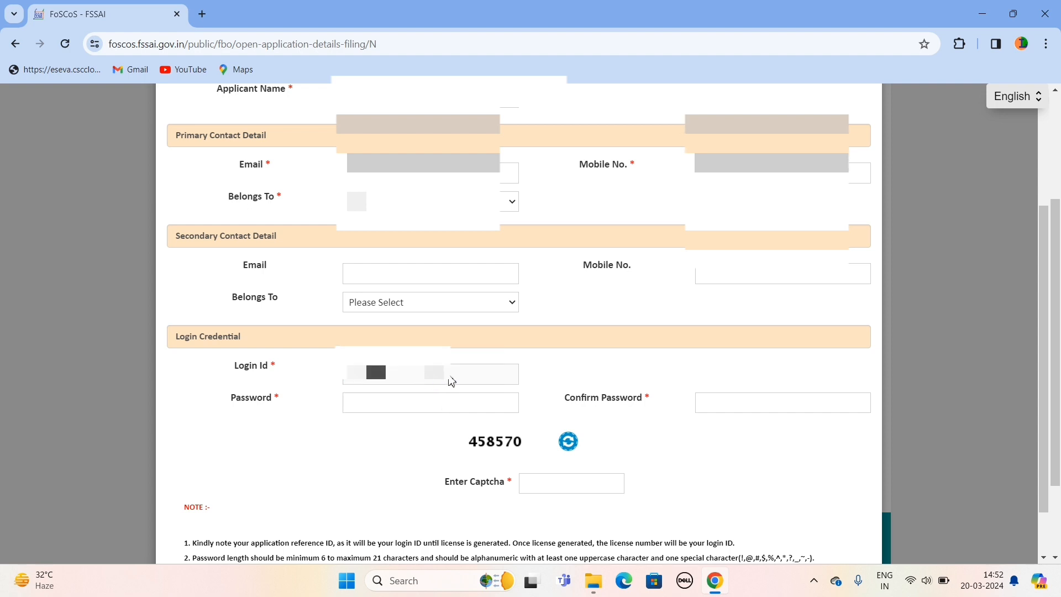
left_click(458, 410)
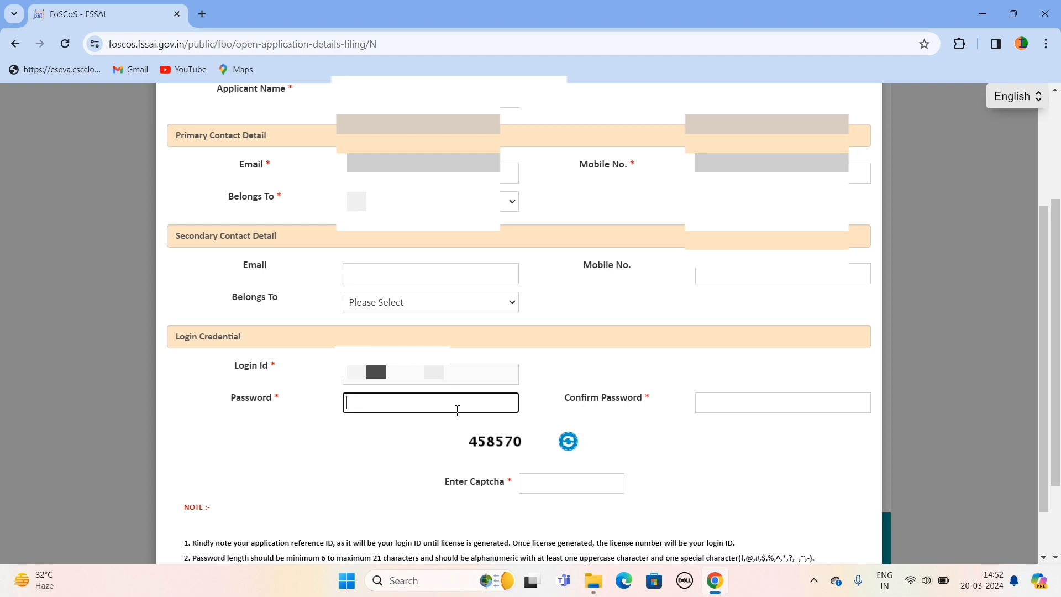
type("••••••••••")
key("Tab")
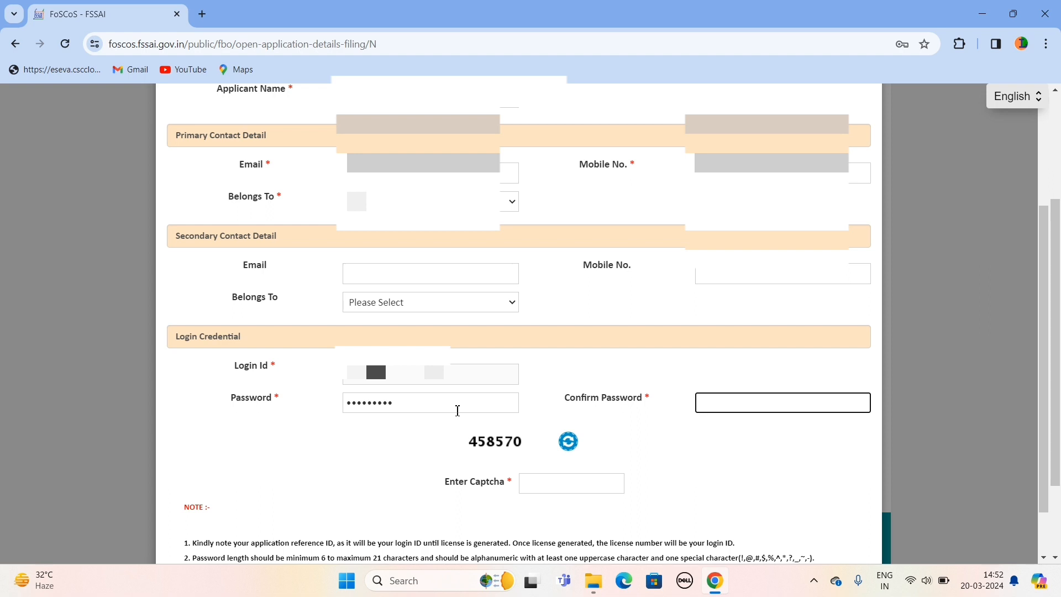
type("•••••••")
key("Tab")
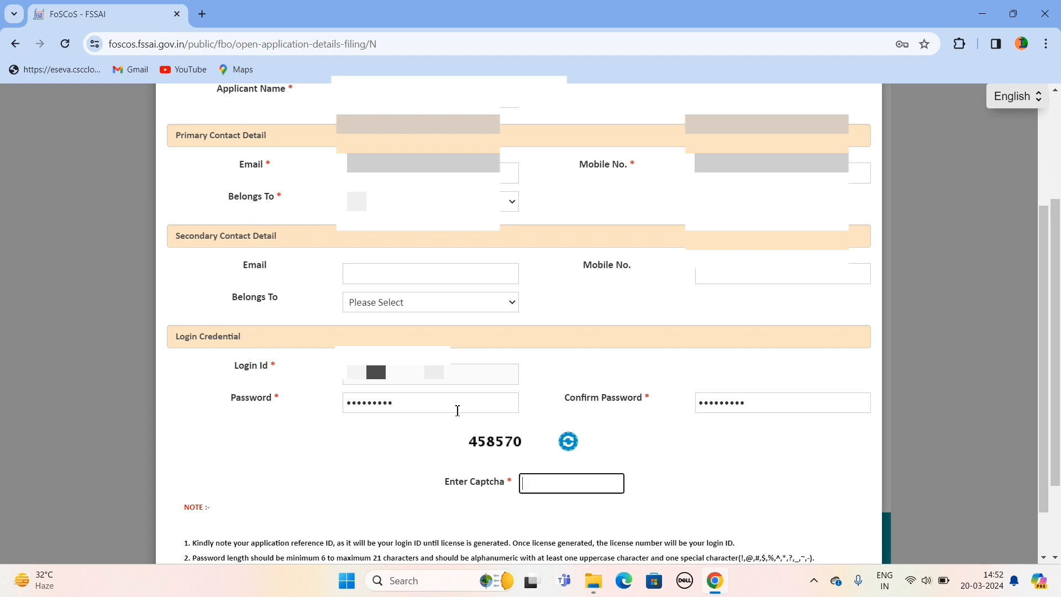
type("458570")
scroll(458, 410, "down", 1)
Step: Submit the sign-up, enter and submit the SMS verification code, and acknowledge the success message
left_click(518, 537)
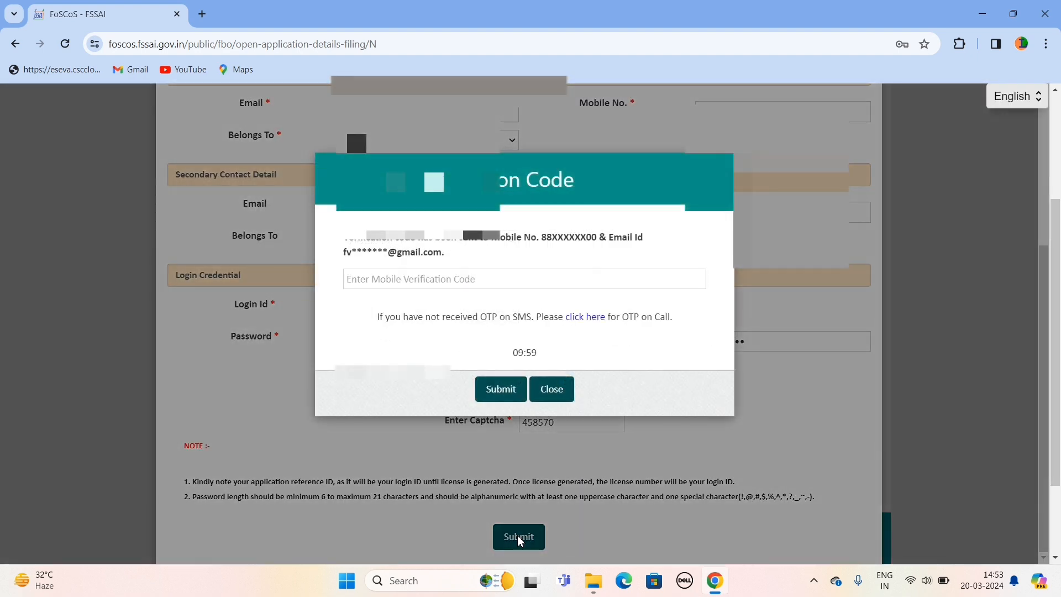
left_click(525, 281)
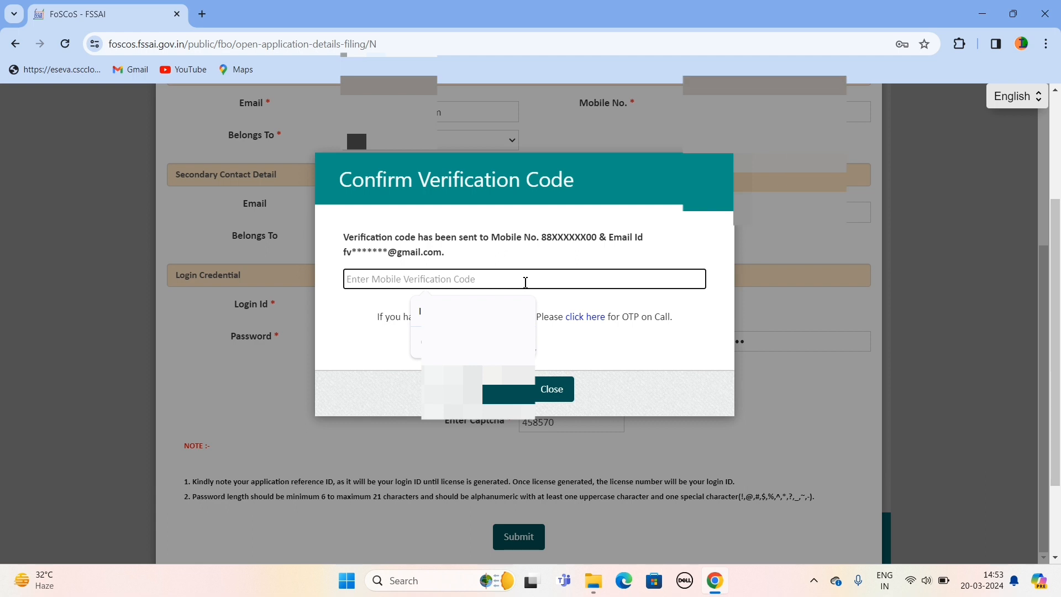
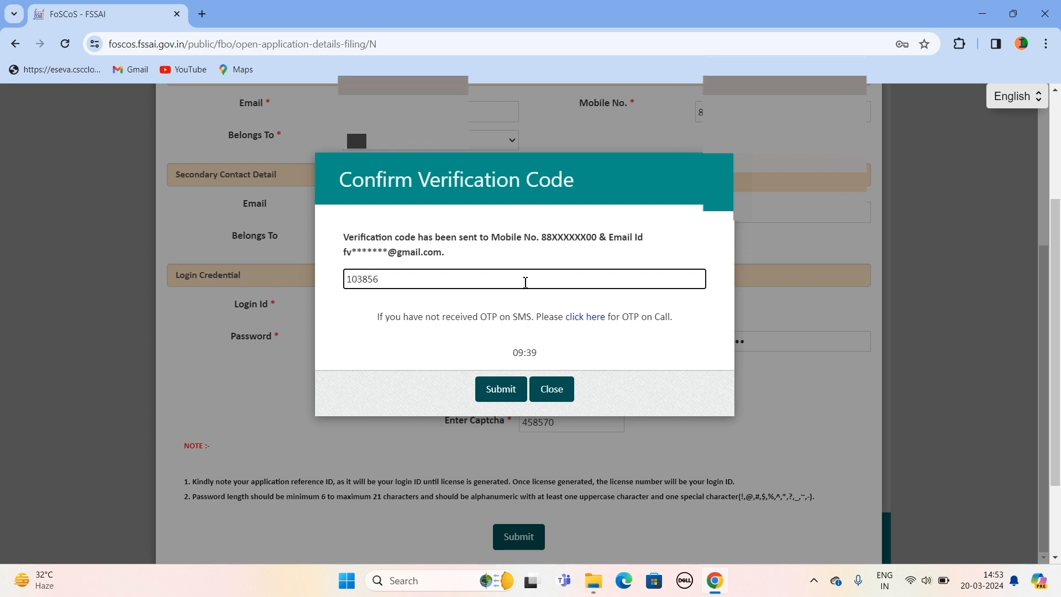
left_click(505, 395)
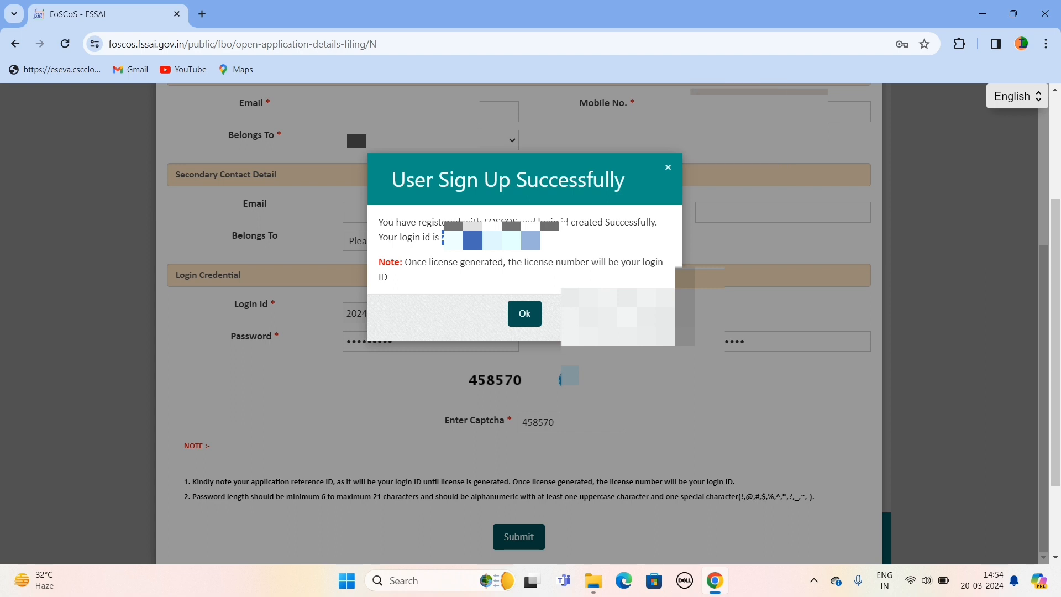
left_click(526, 314)
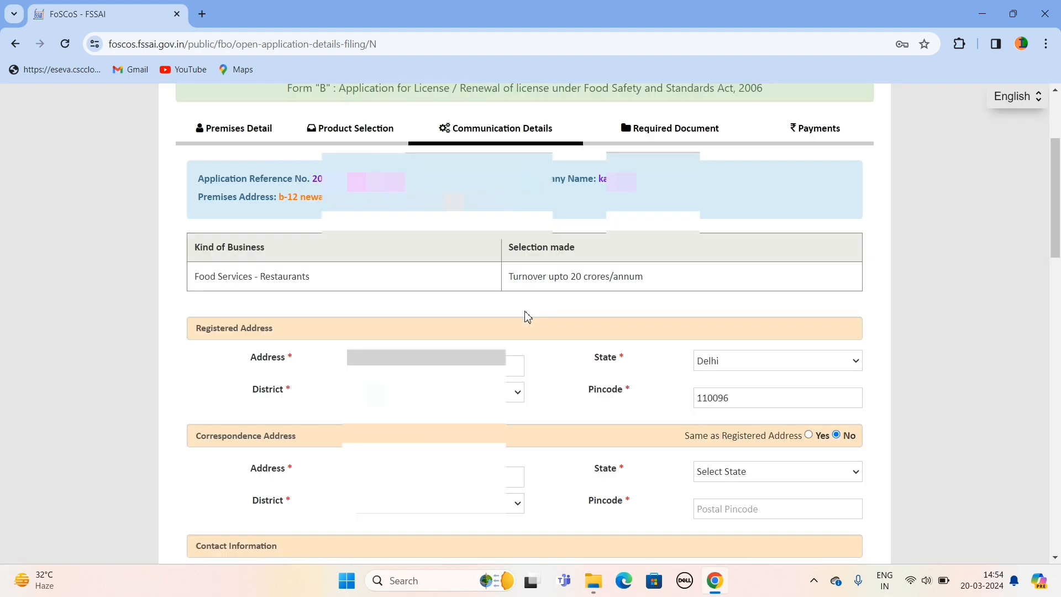
Step: Mark the correspondence address as Same as Registered Address (Delhi, 110096)
scroll(528, 316, "down", 2)
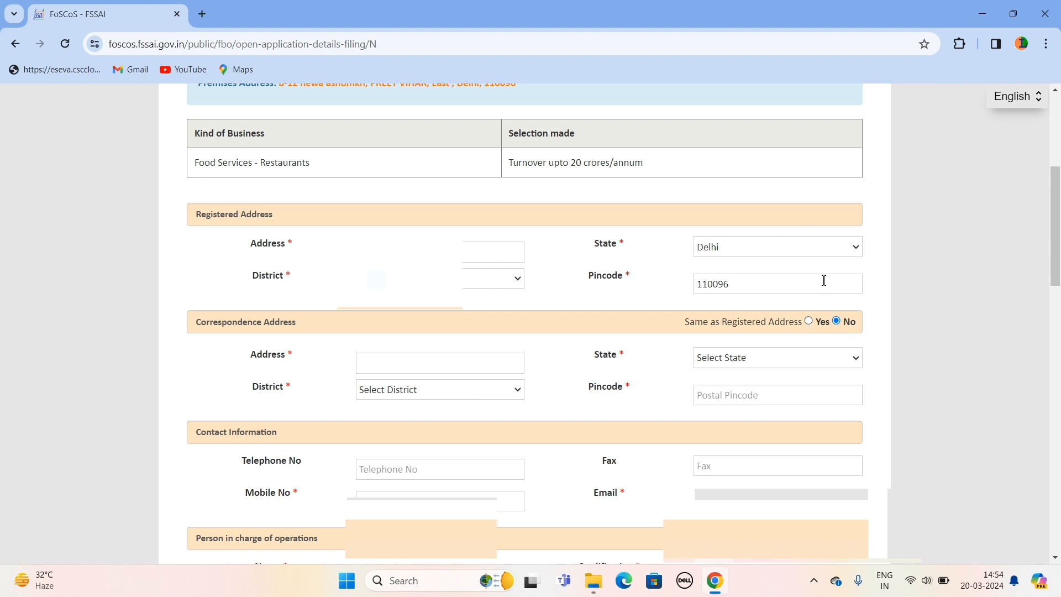
left_click(809, 325)
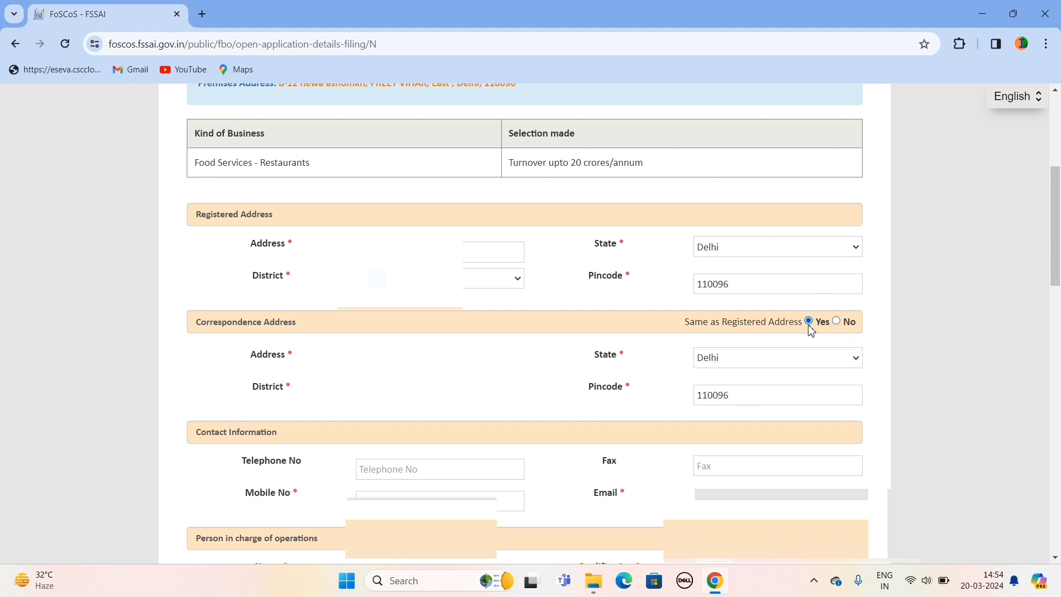
scroll(573, 410, "down", 4)
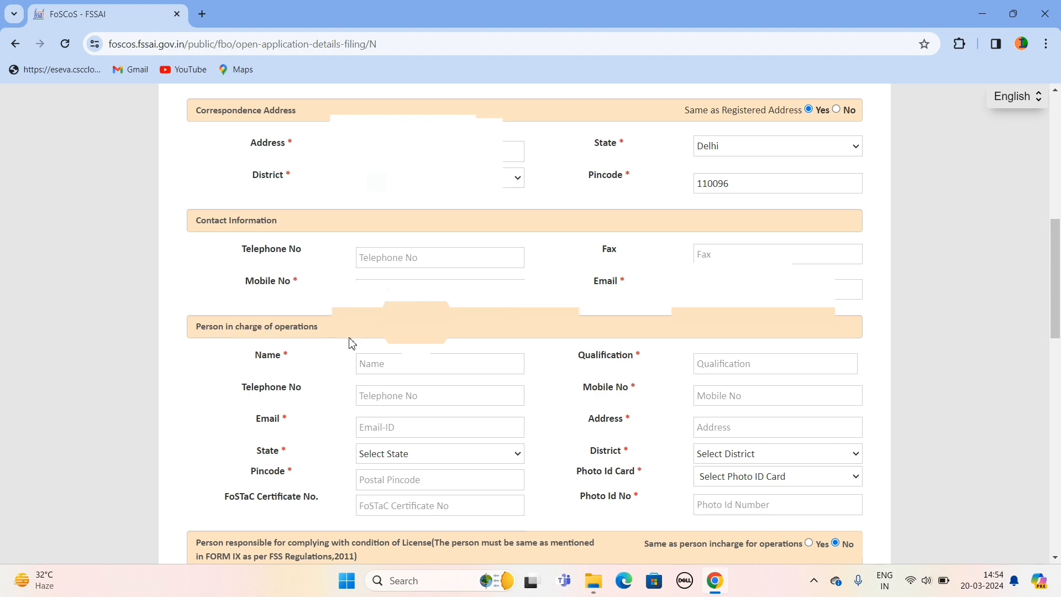
Step: Enter the operations person's name, qualification 'graduate', mobile number, e-mail and address
left_click(407, 363)
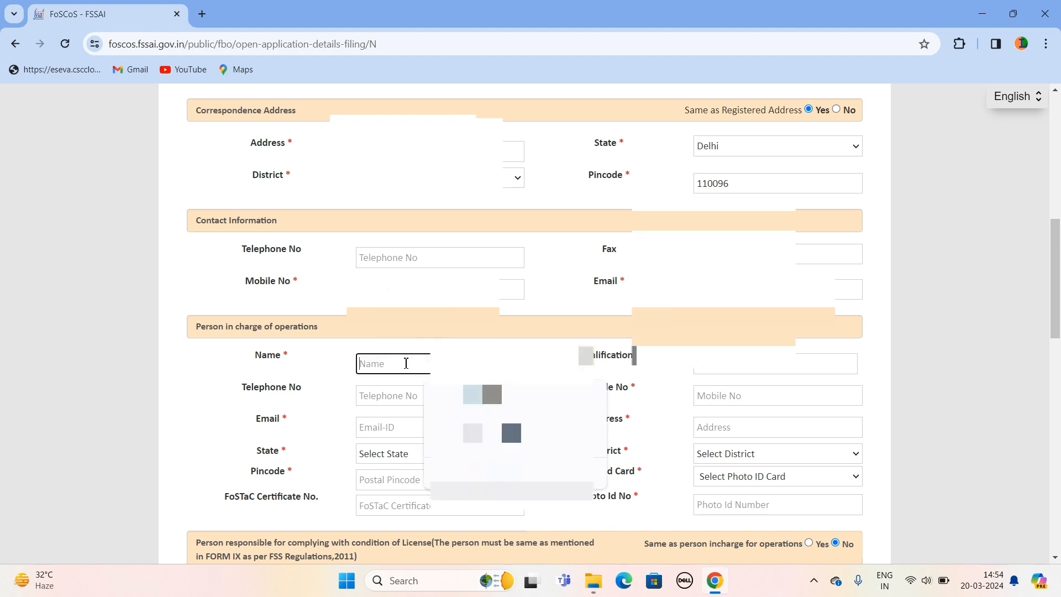
type("In")
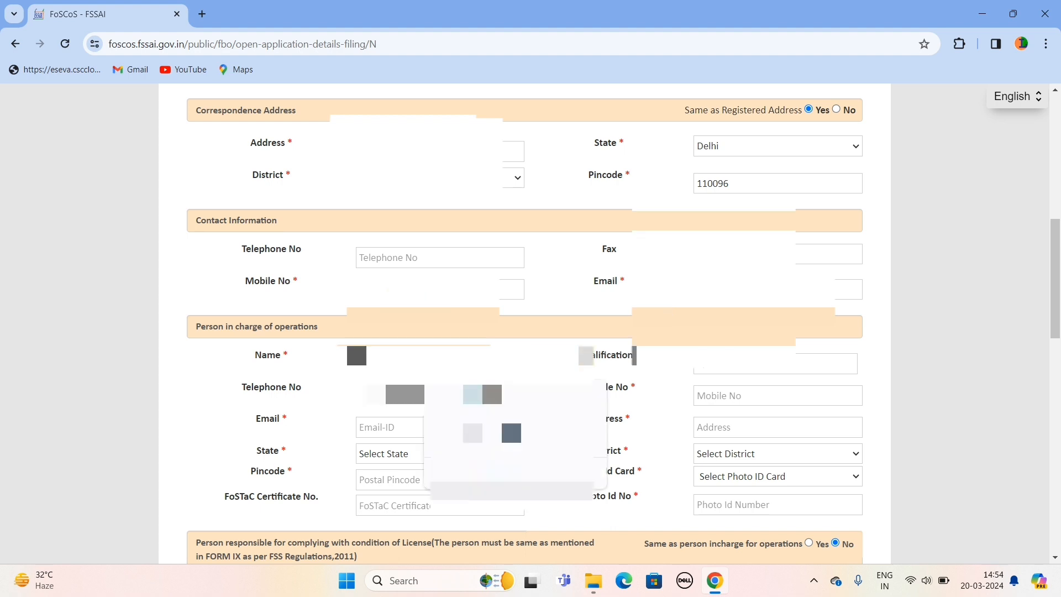
key("Tab")
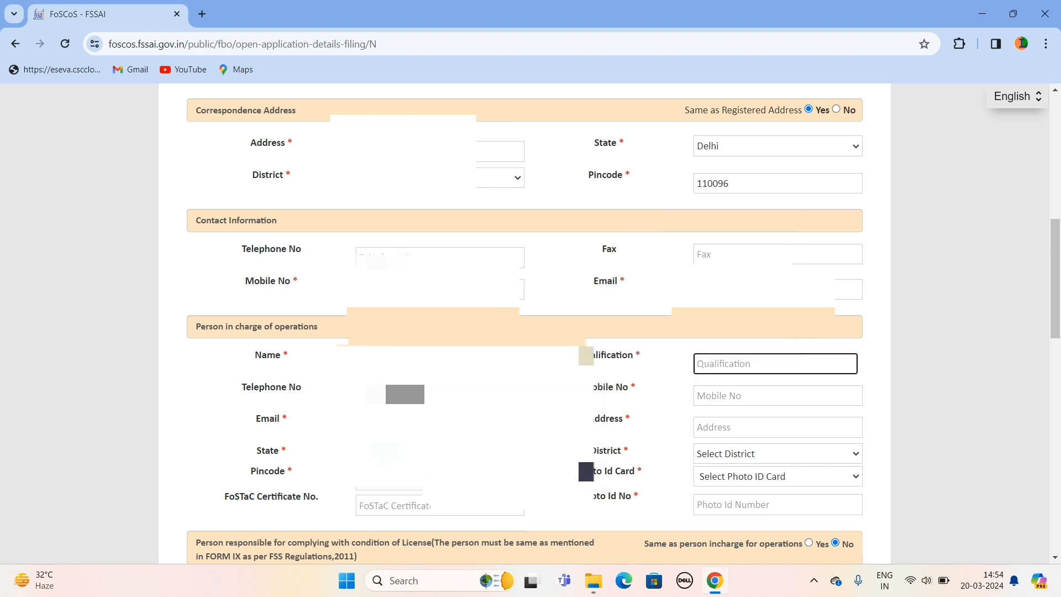
type("grs")
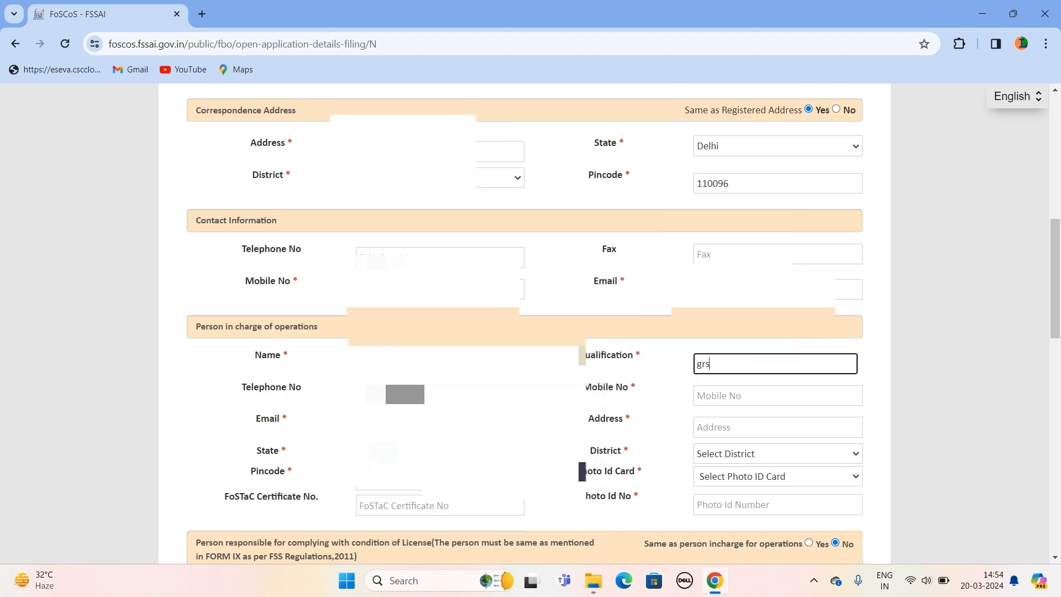
key("BackSpace")
type("aduate")
key("Tab")
key("Tab")
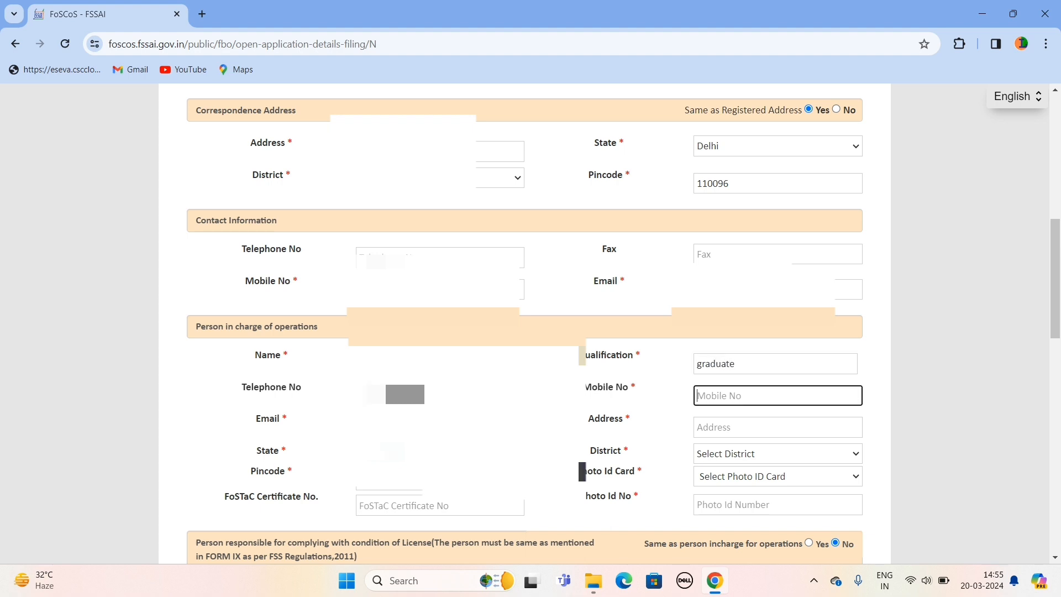
type("9")
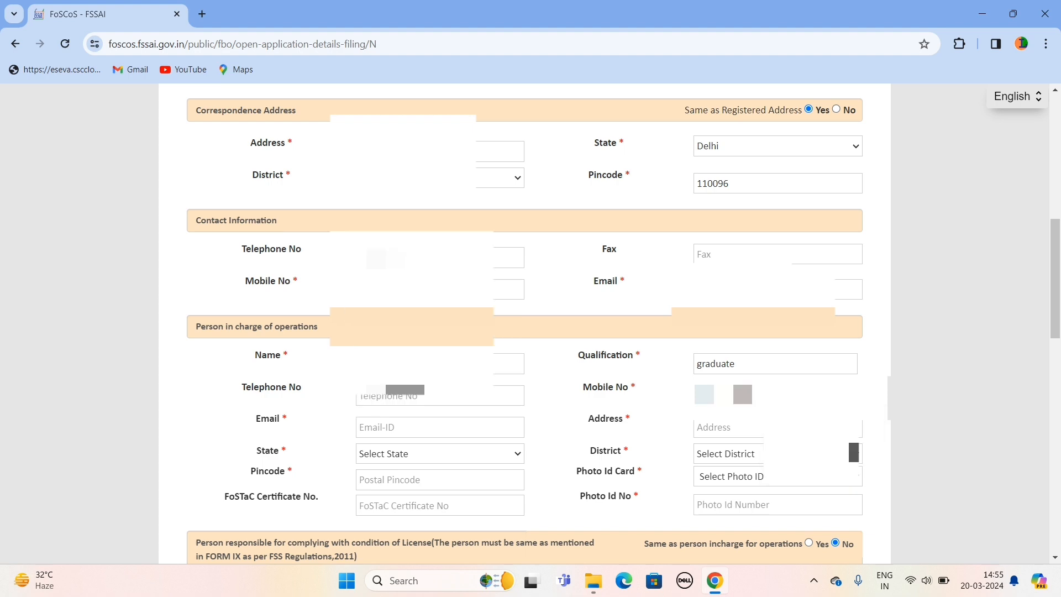
left_click(404, 428)
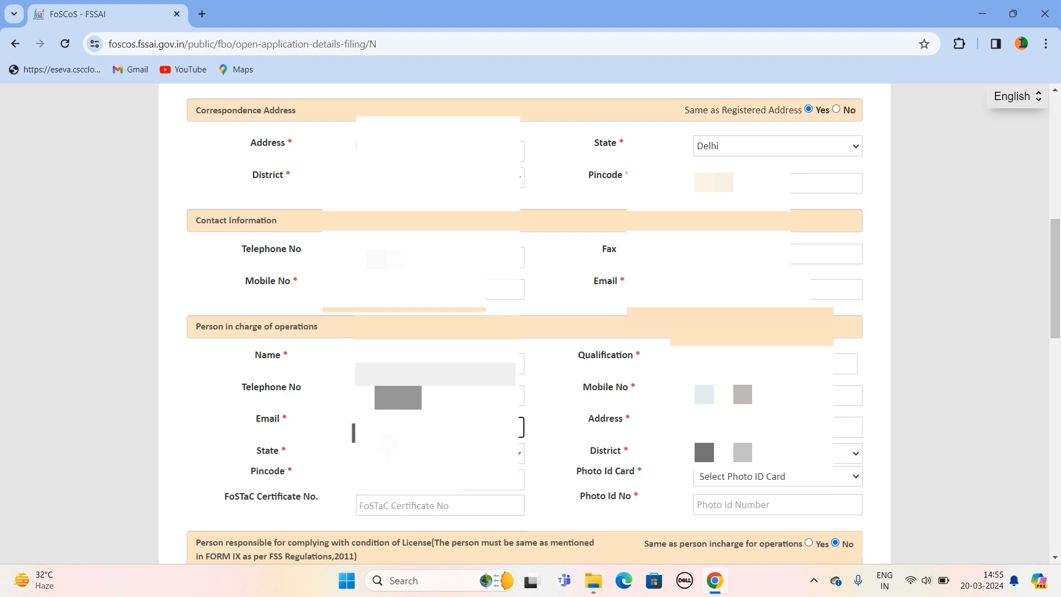
left_click(764, 427)
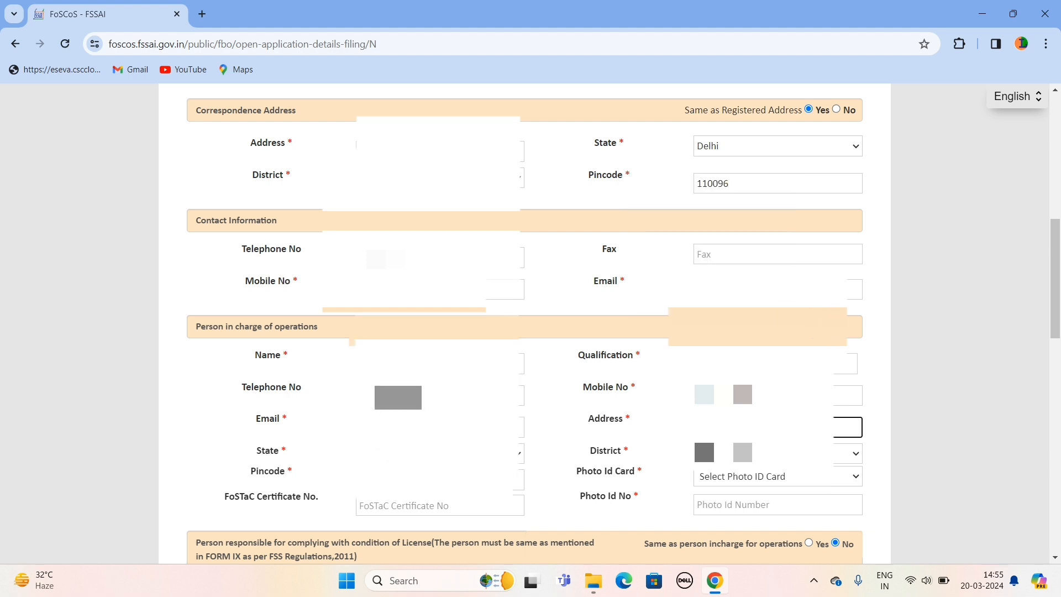
left_click(763, 427)
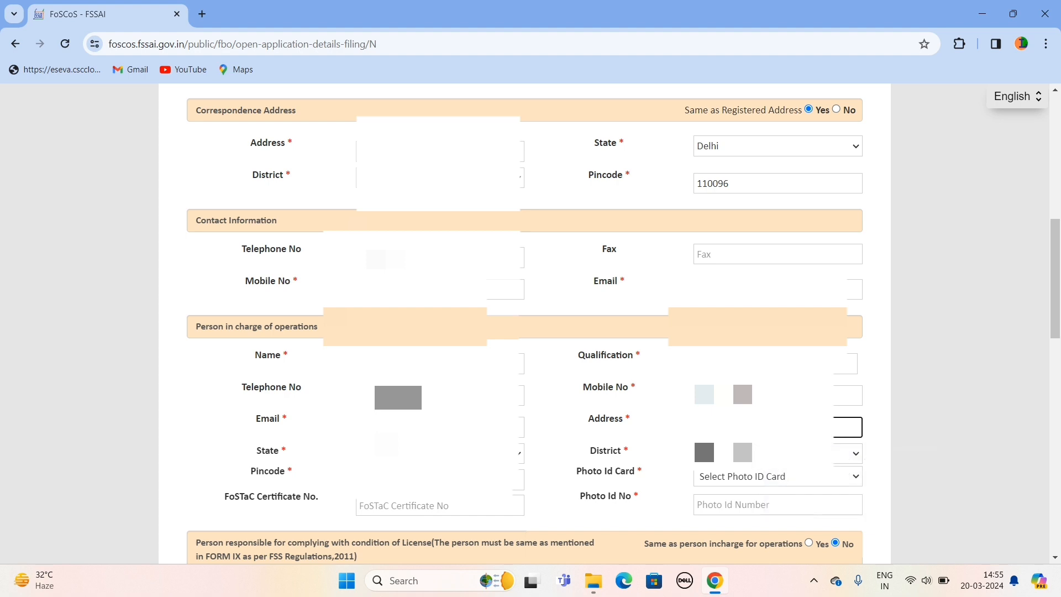
Step: Set the operations person's state to Delhi and district to East
left_click(427, 458)
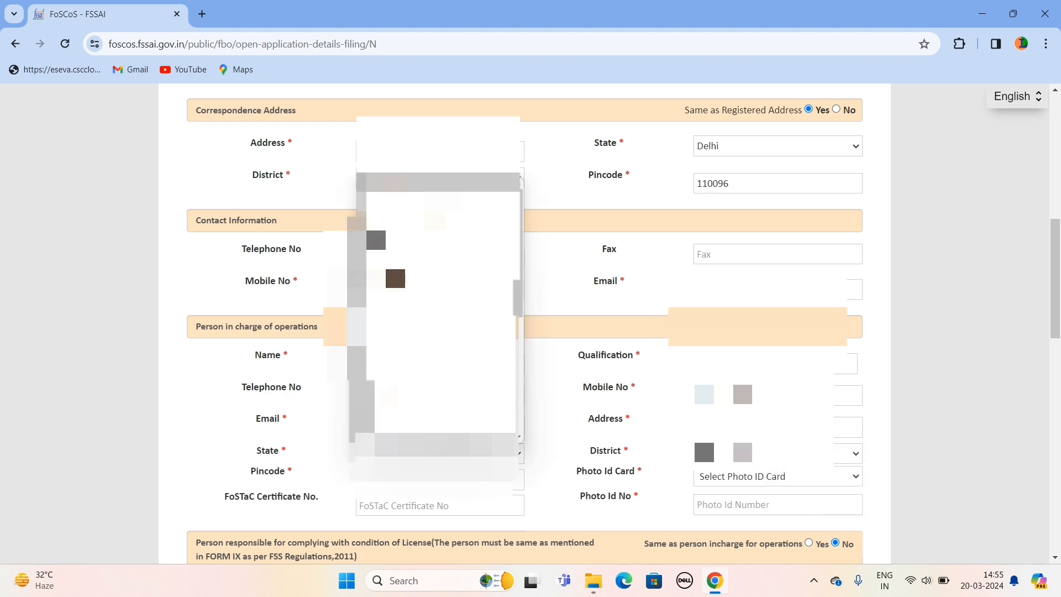
key("d")
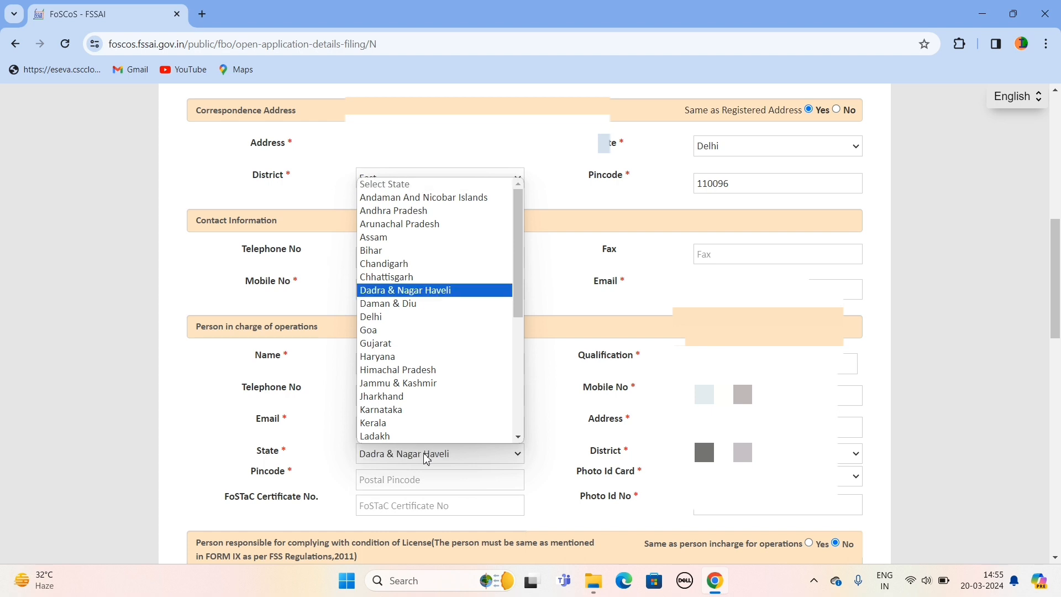
key("d")
key("d")
key("Return")
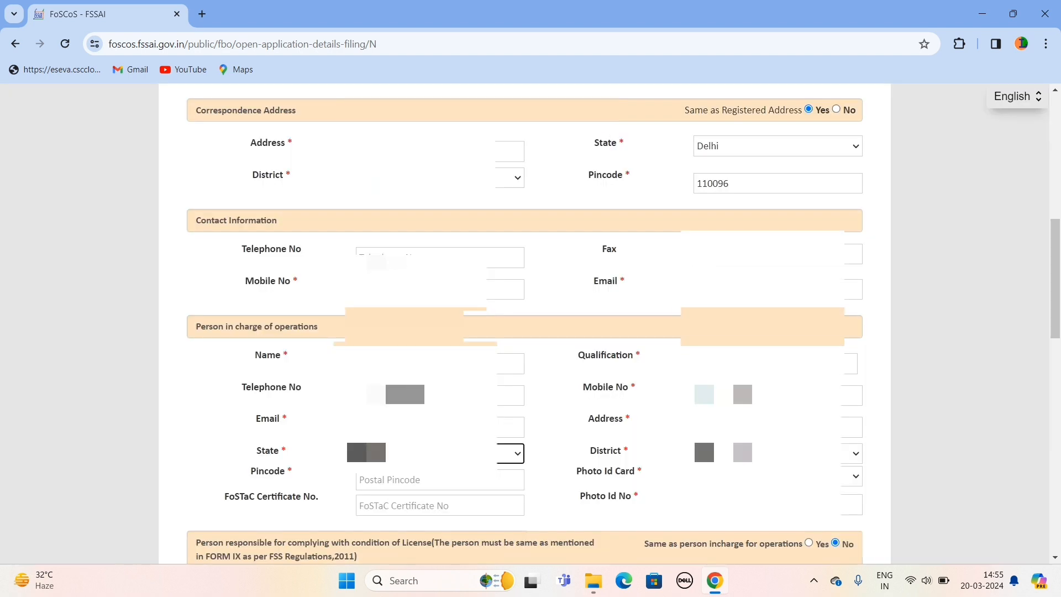
left_click(768, 454)
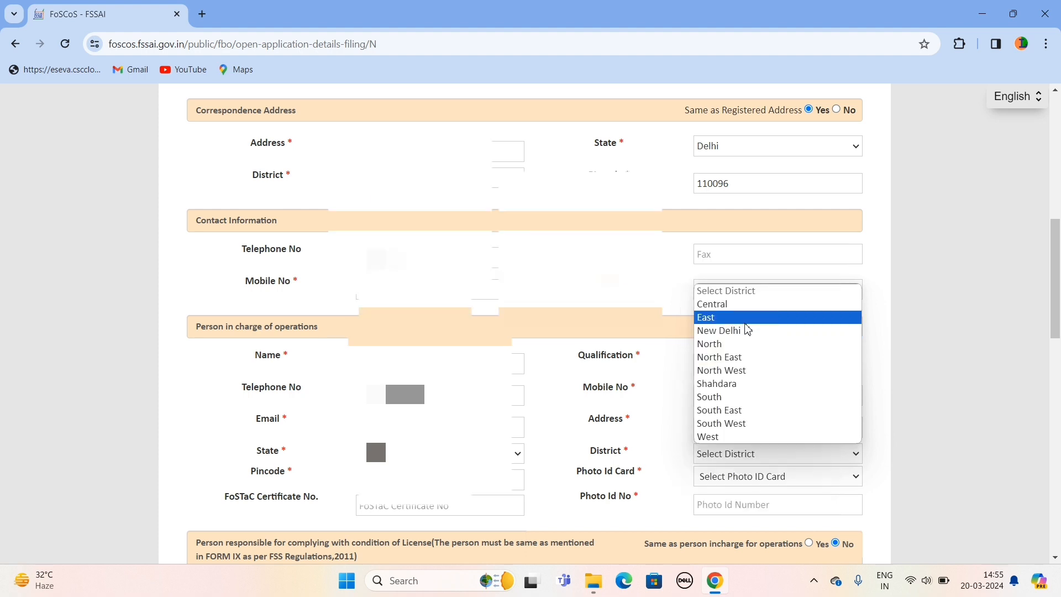
left_click(747, 330)
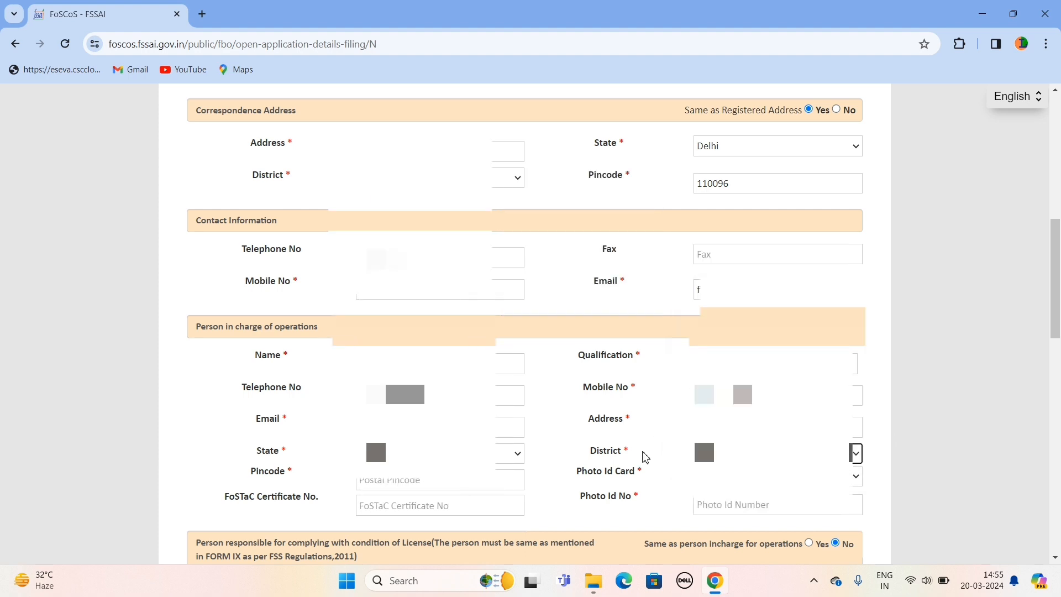
scroll(646, 456, "down", 2)
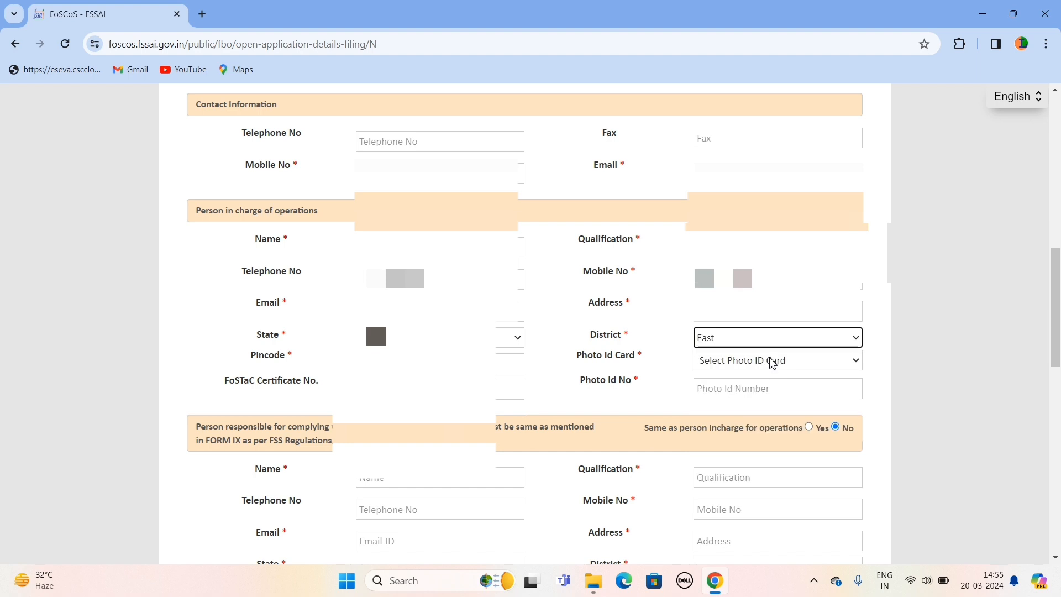
Step: Choose Aadhar Card as the photo ID type and enter pincode 110096
left_click(773, 361)
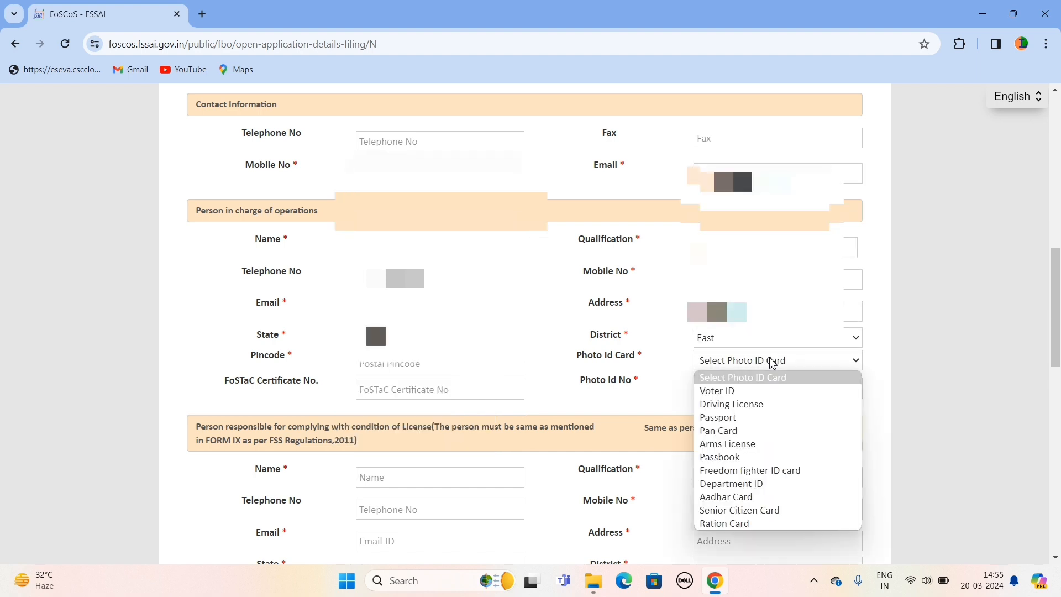
left_click(761, 503)
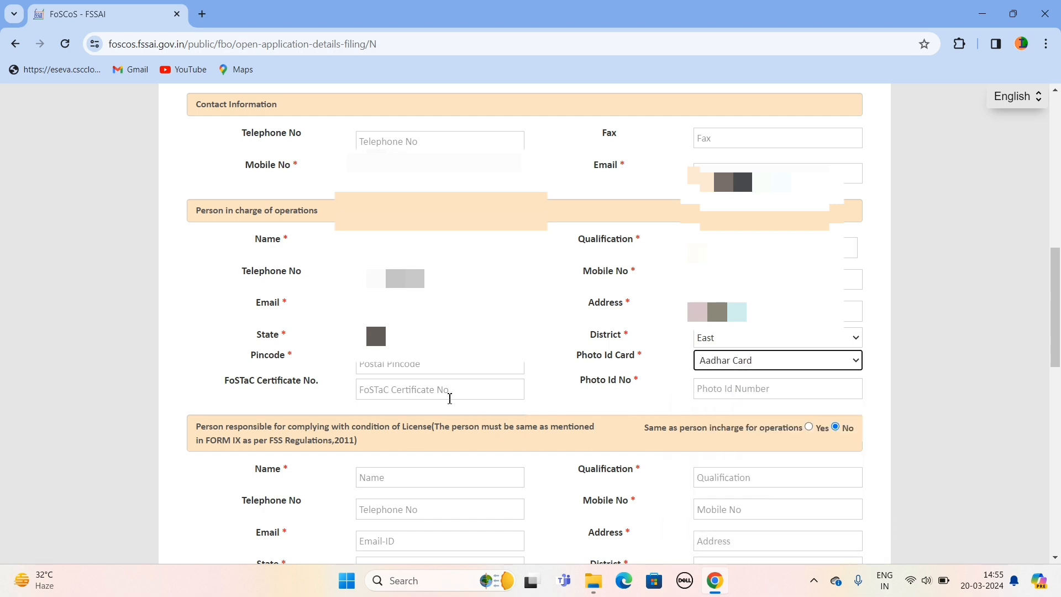
left_click(454, 370)
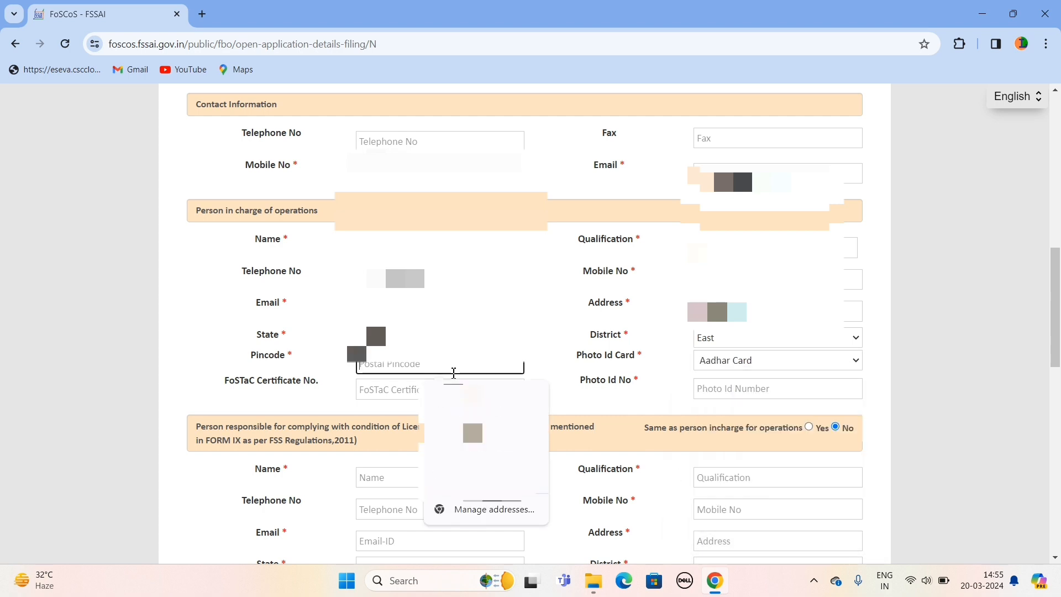
type("110096")
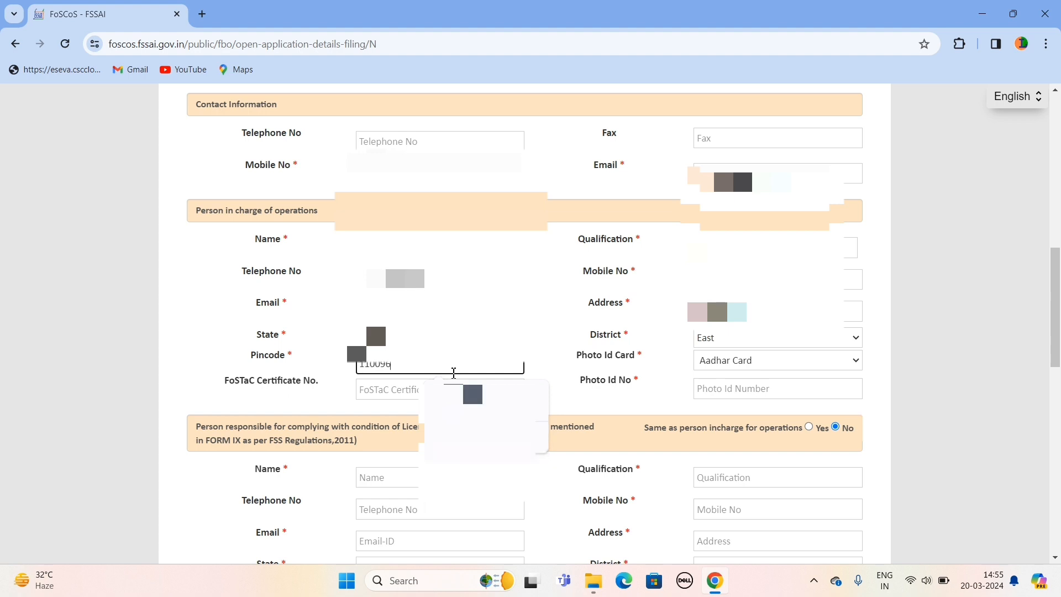
left_click(714, 388)
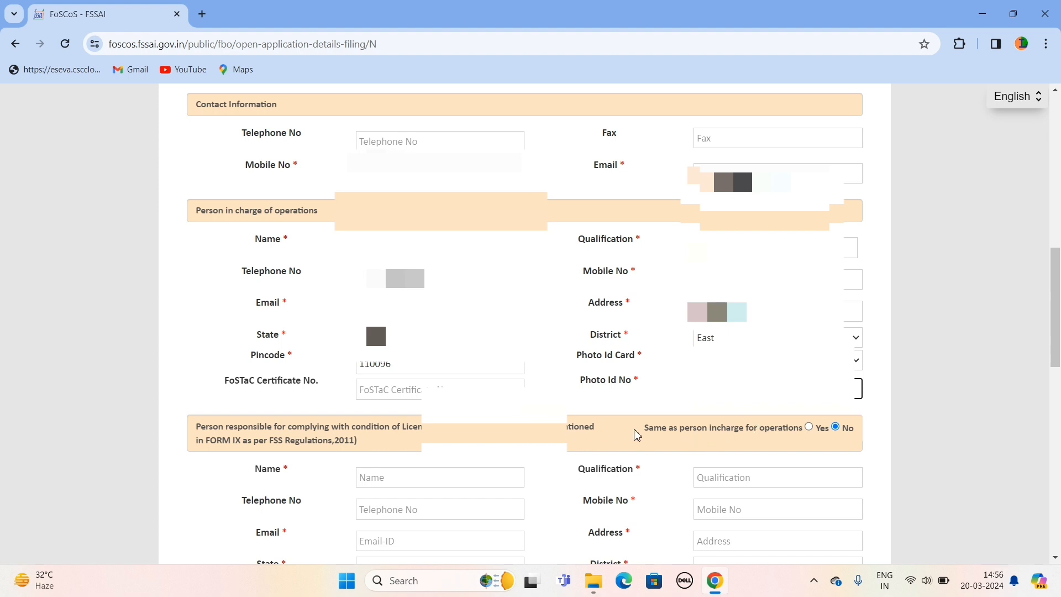
Step: Answer Yes to 'Same as person incharge for operations' so the details copy over
left_click_drag(645, 430, 807, 435)
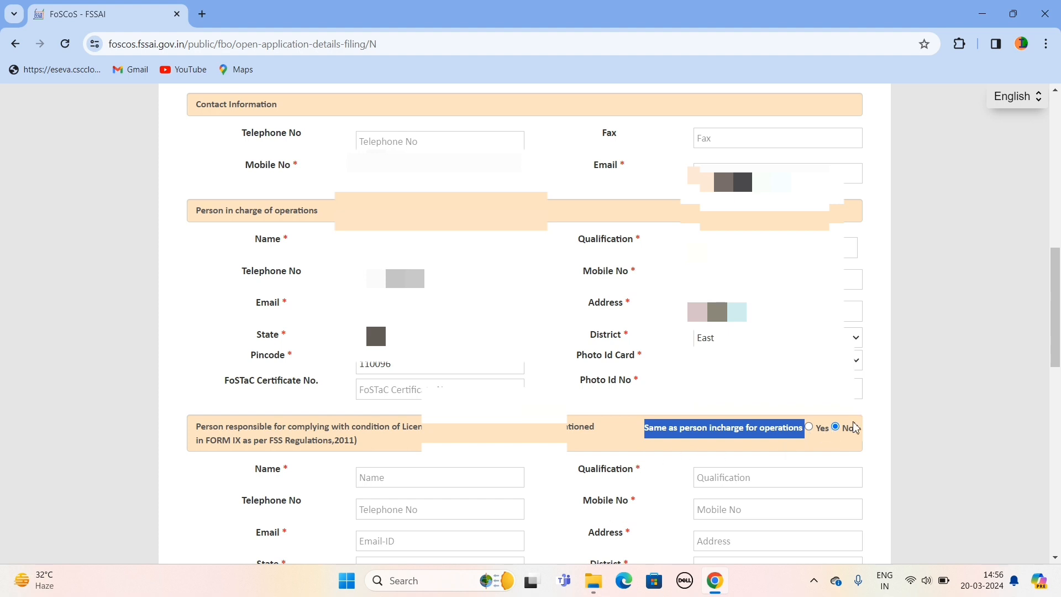
left_click(809, 427)
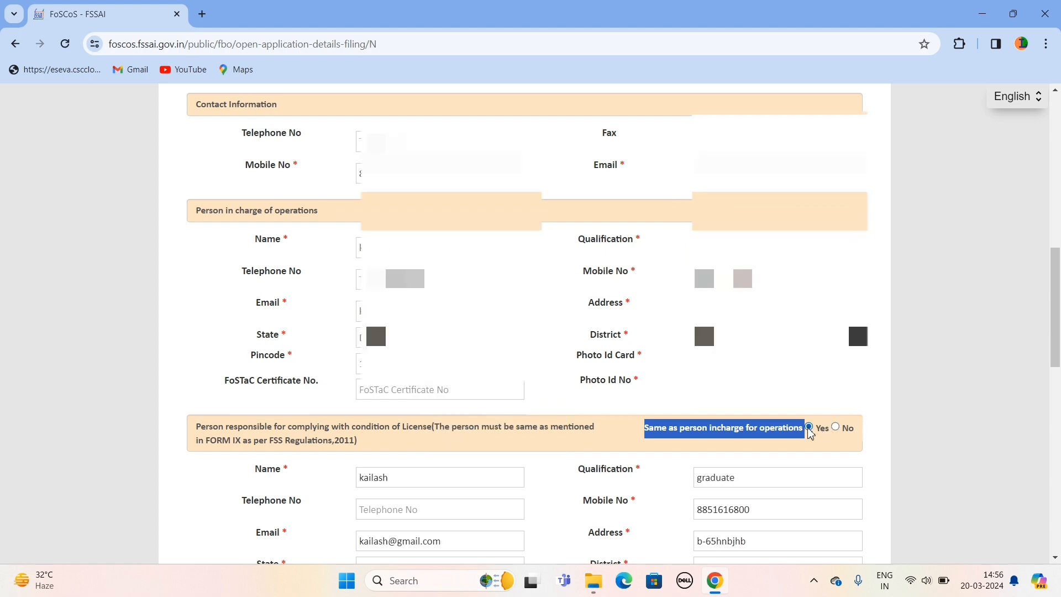
scroll(809, 432, "down", 10)
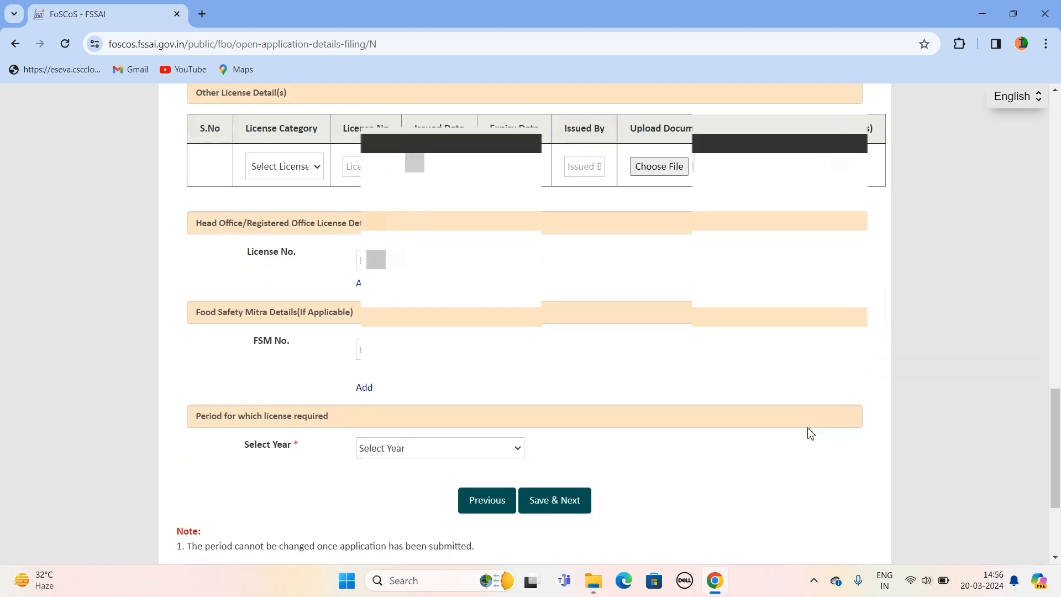
scroll(516, 450, "down", 2)
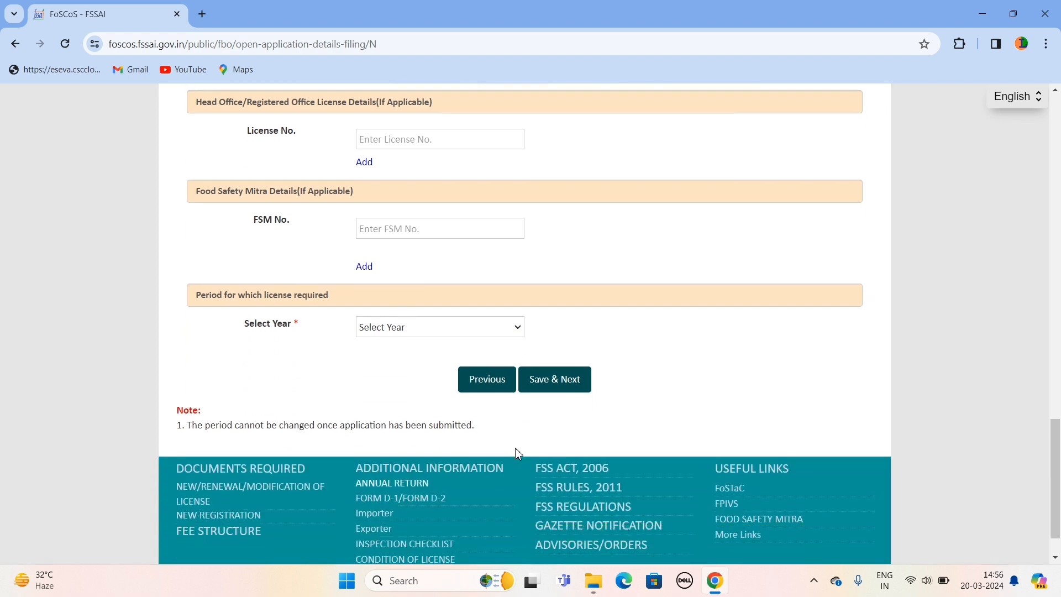
Step: Select a 5-year licence period (fee Rs.10000) and save the page to reach verification
left_click(514, 330)
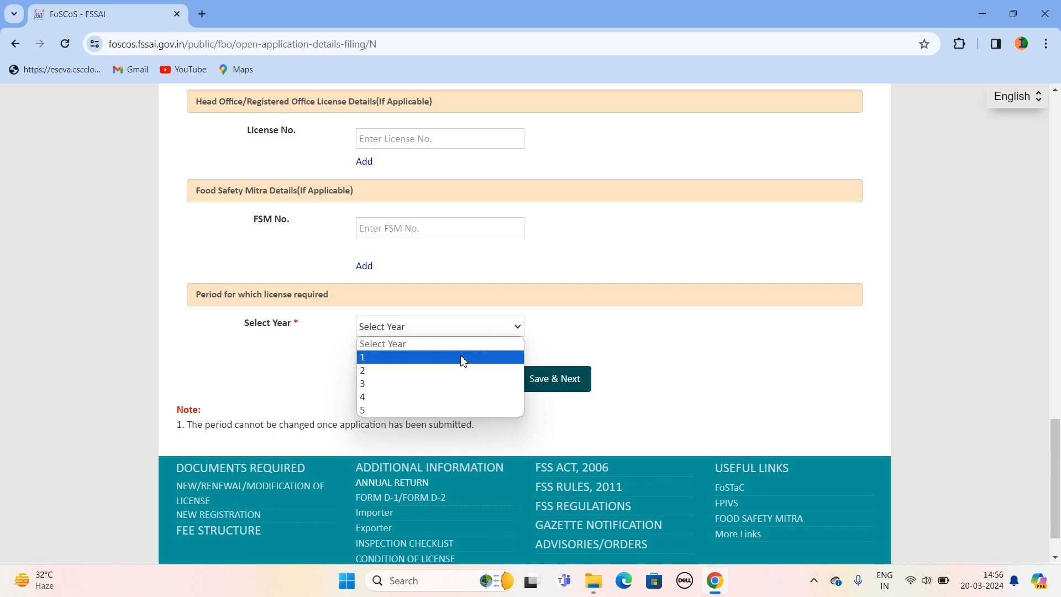
left_click(463, 358)
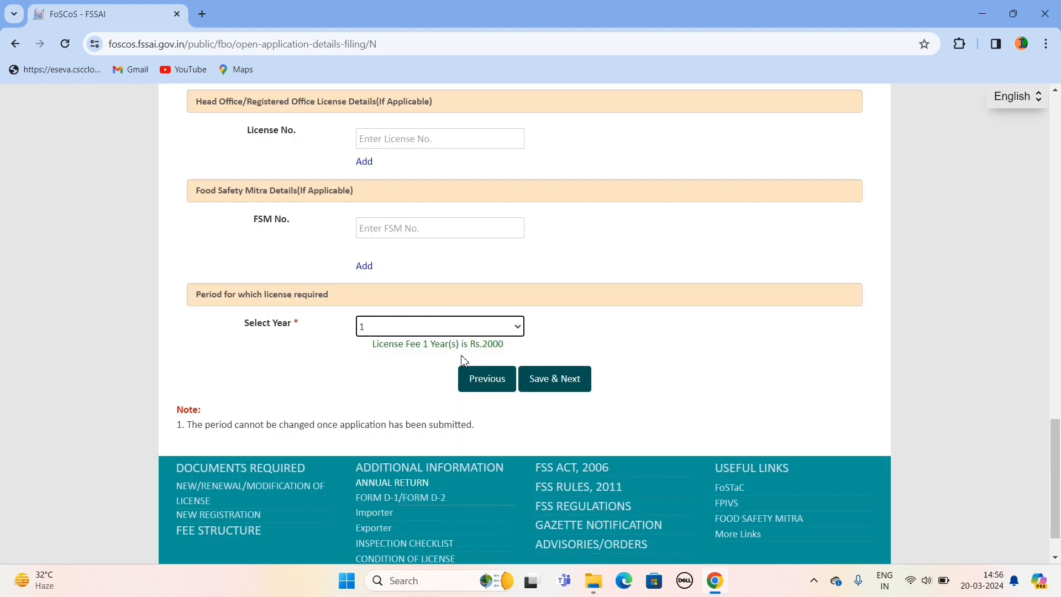
left_click_drag(503, 346, 370, 354)
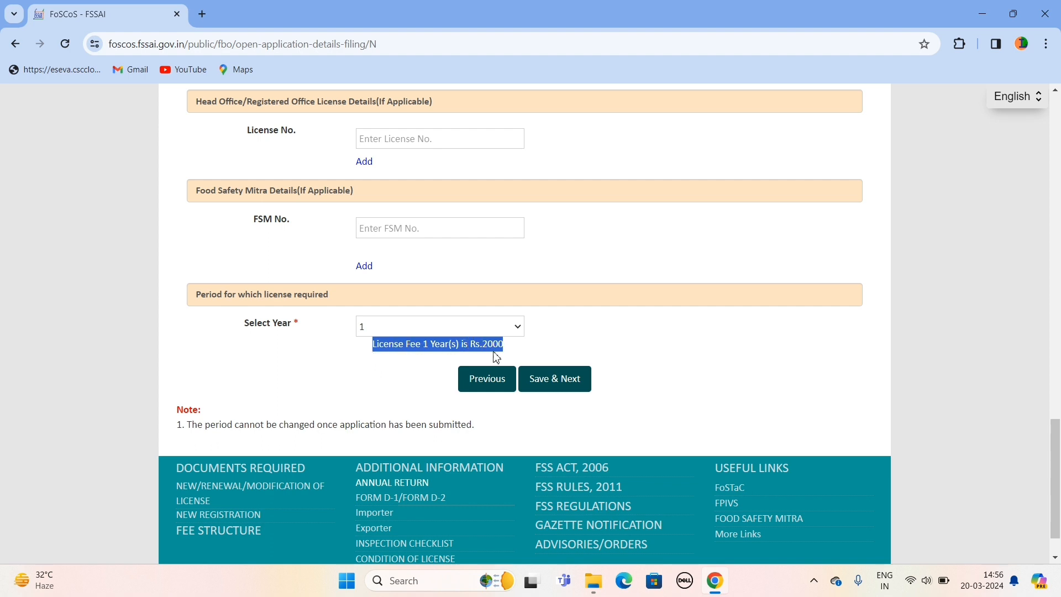
left_click(521, 331)
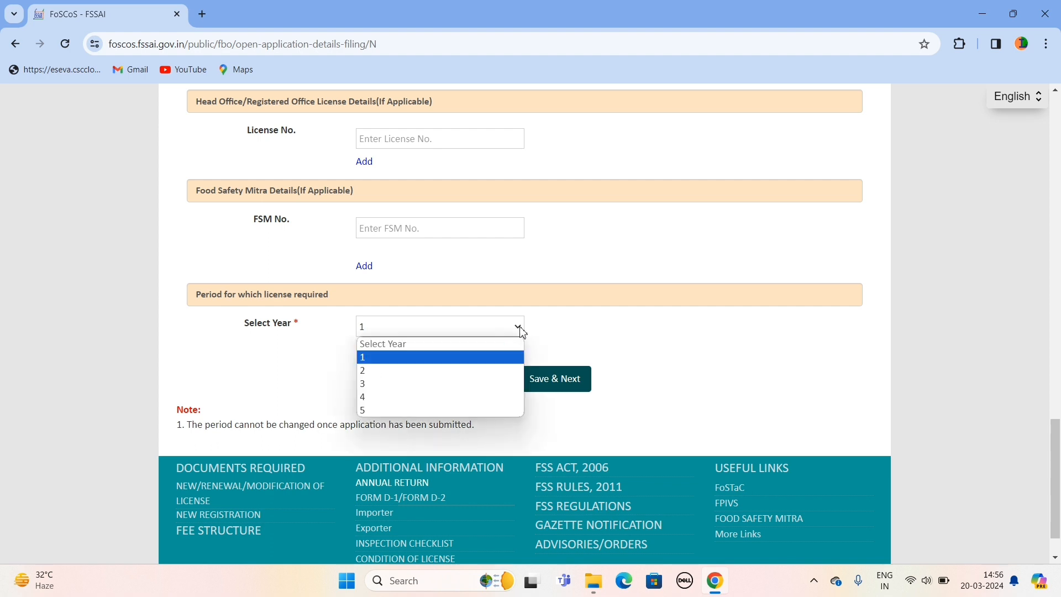
left_click(439, 409)
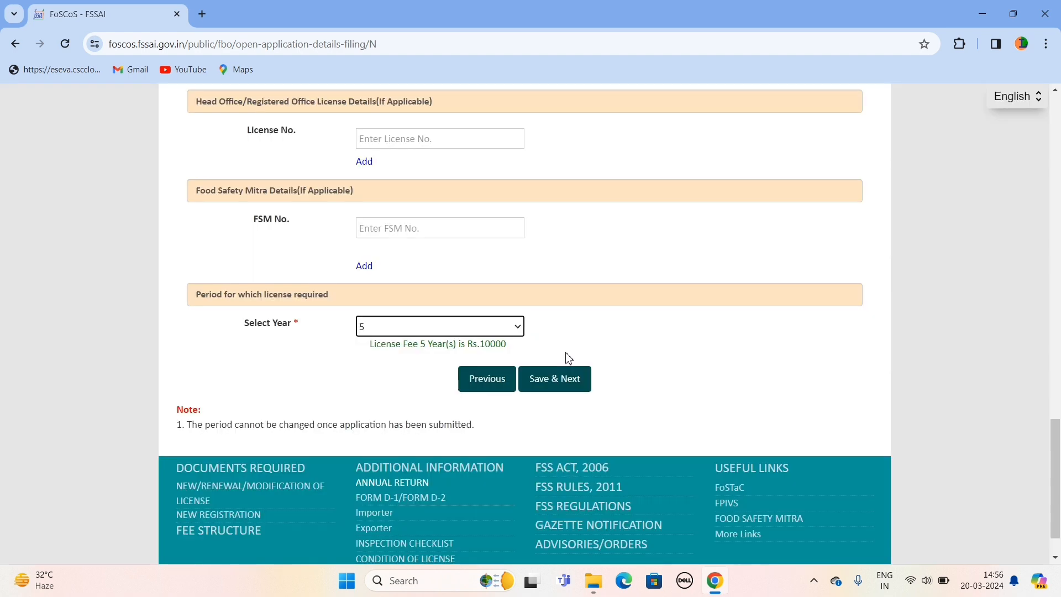
left_click_drag(507, 344, 479, 345)
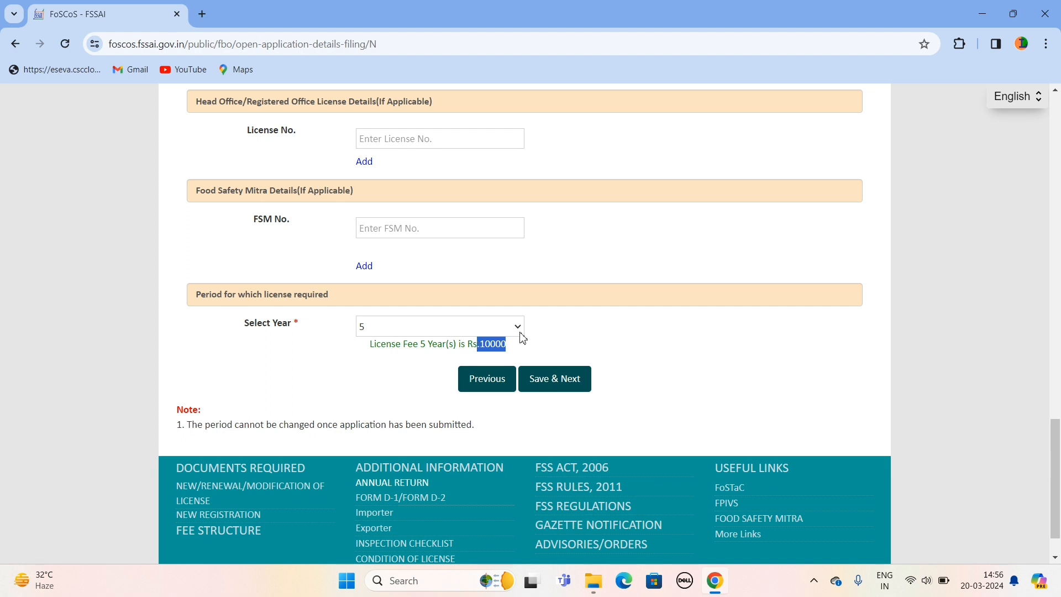
left_click(565, 341)
left_click(515, 334)
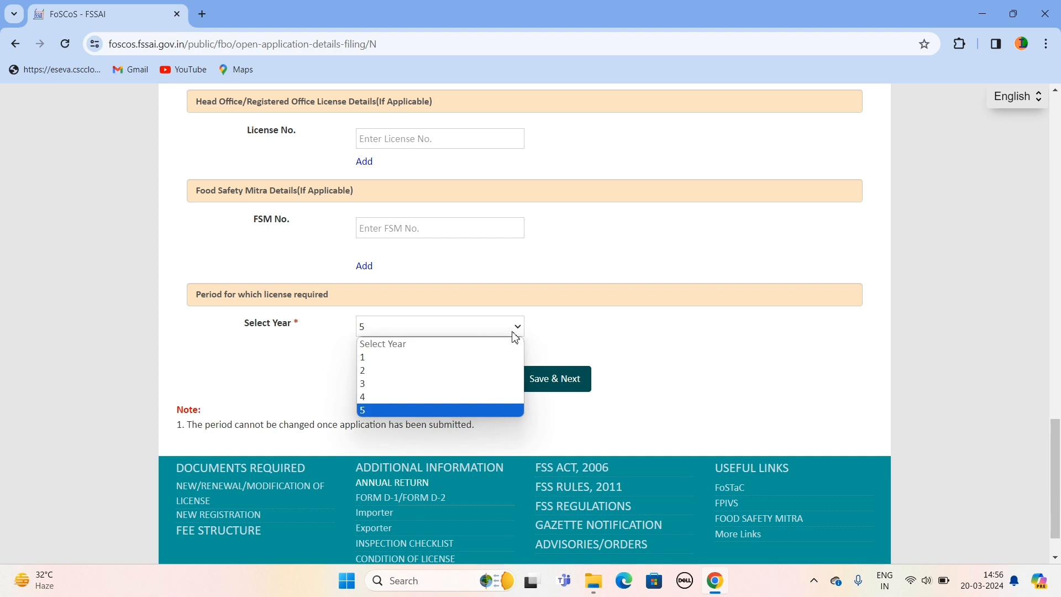
left_click(571, 348)
left_click(573, 379)
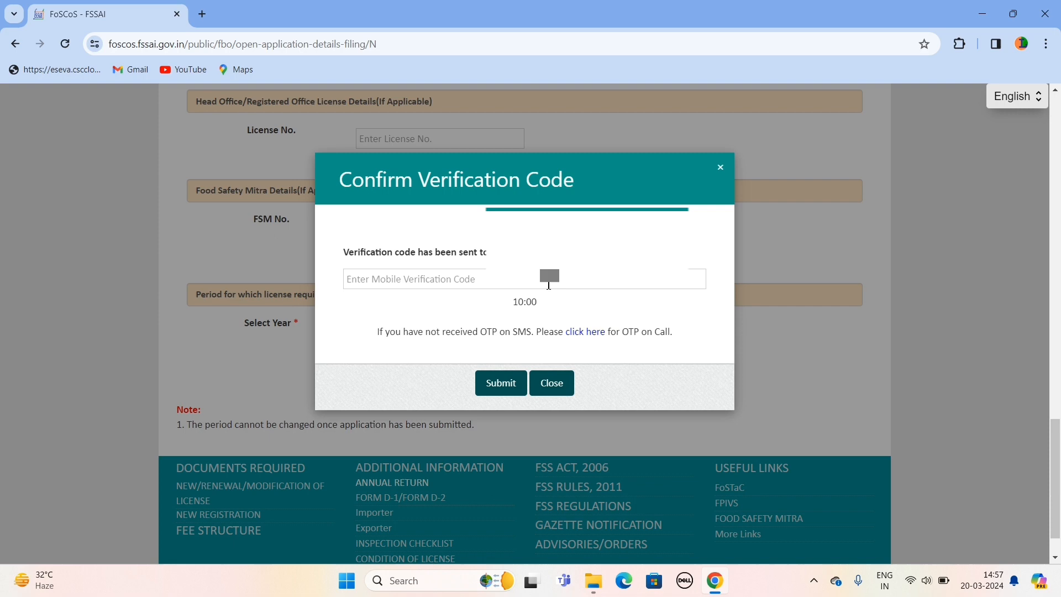
Step: Enter the mobile verification code from the SMS and submit it
left_click(549, 282)
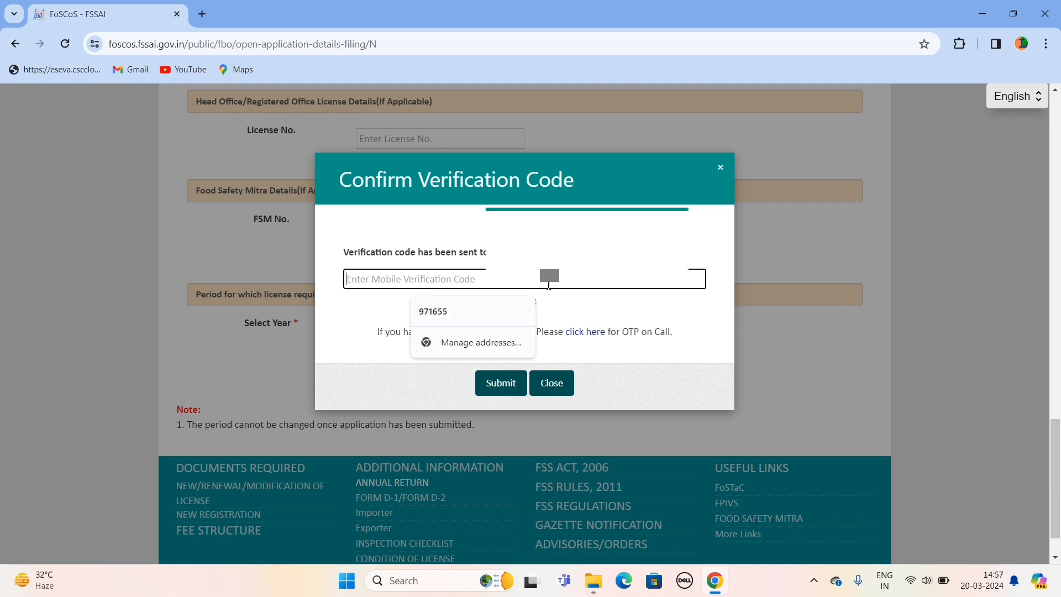
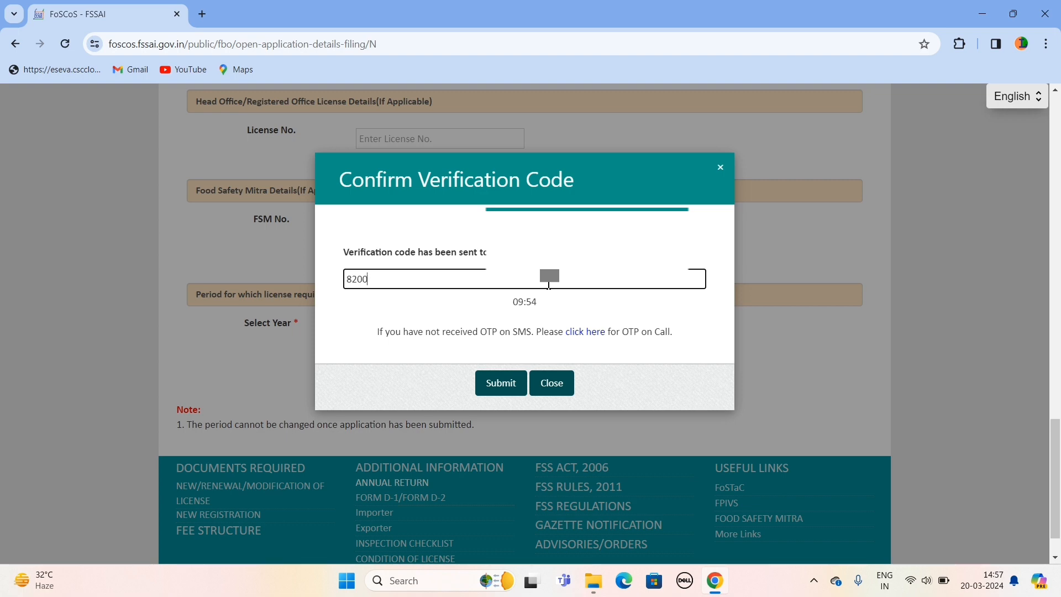
left_click(503, 386)
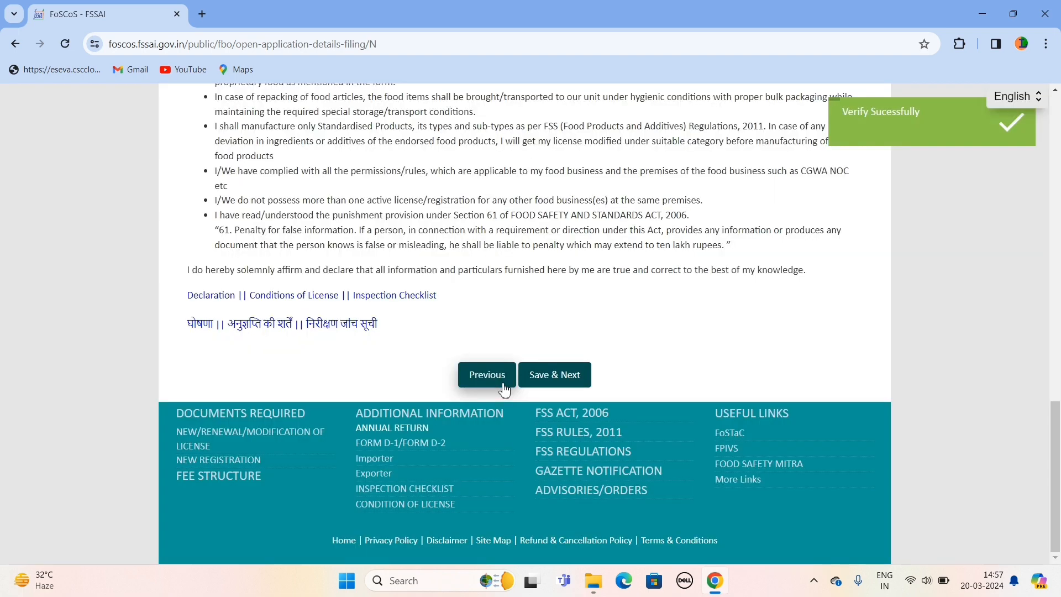
Step: Scroll back up the Required Document page until the upload table header and row 1 show
scroll(504, 389, "up", 3)
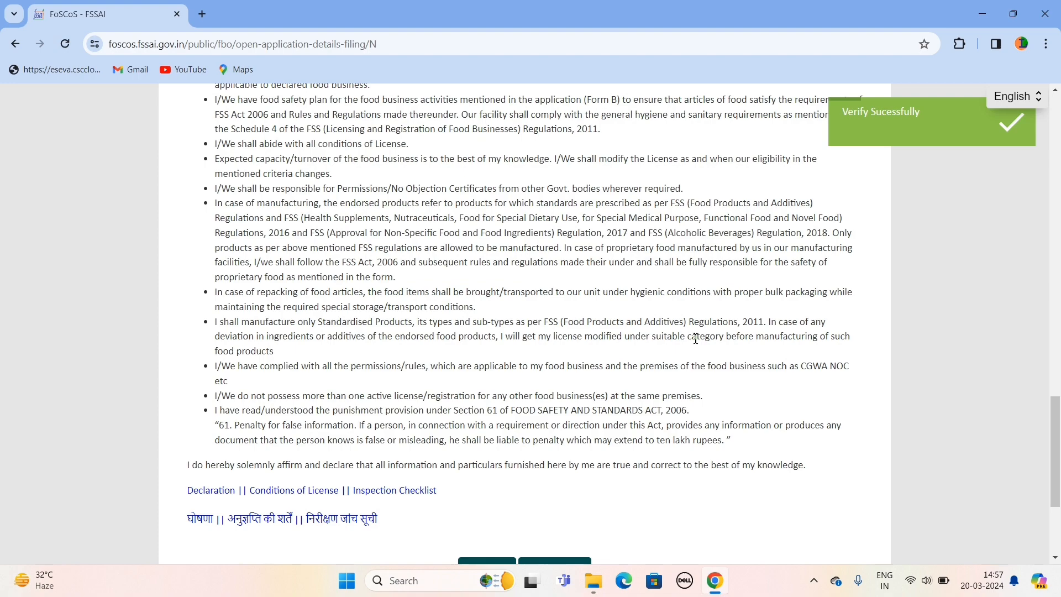
scroll(696, 339, "up", 12)
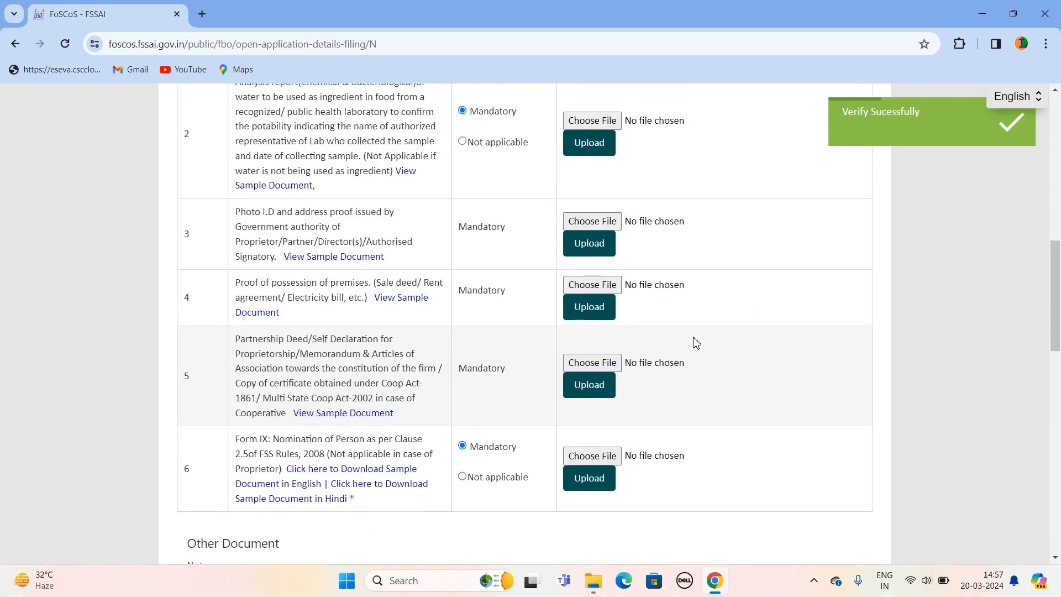
scroll(696, 342, "up", 2)
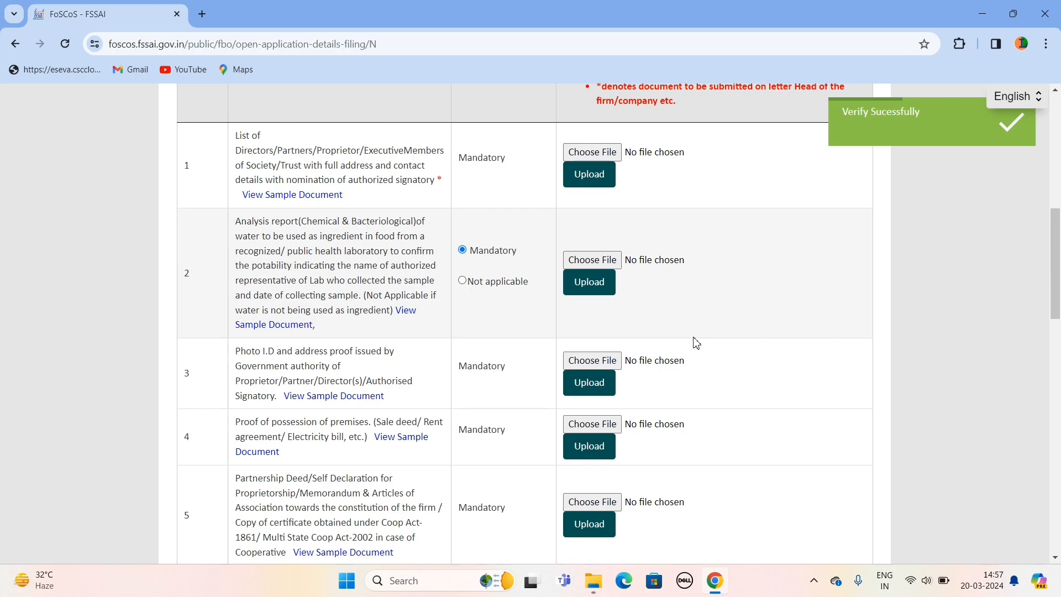
scroll(696, 343, "up", 2)
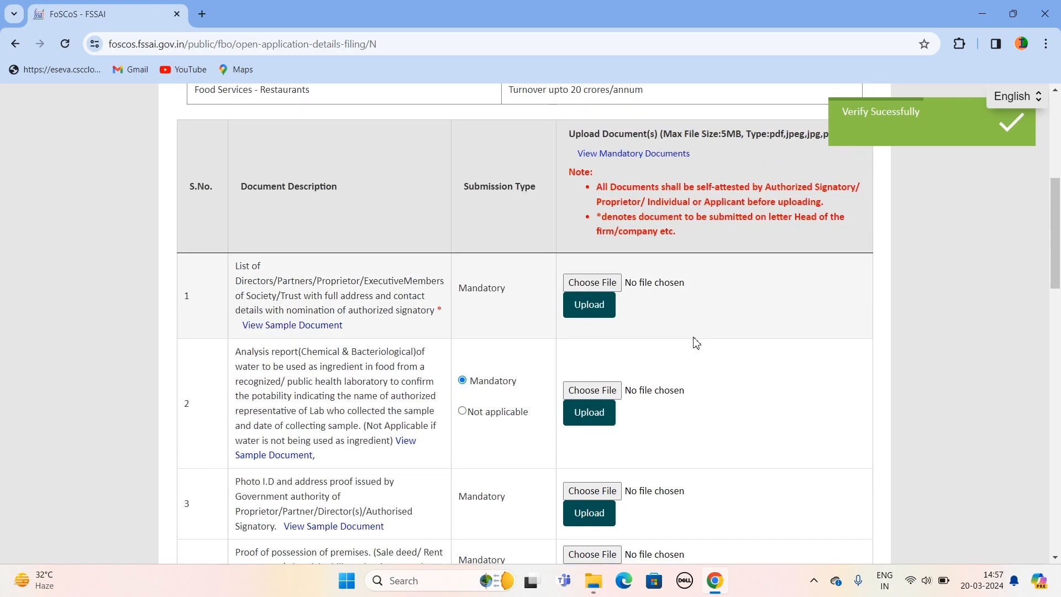
scroll(695, 343, "down", 15)
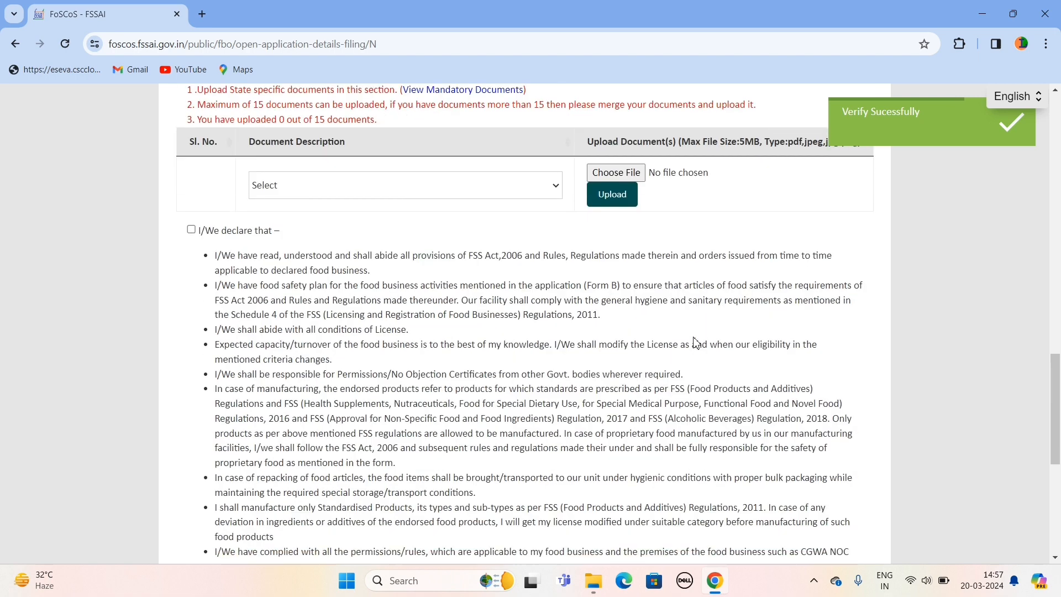
scroll(696, 343, "up", 8)
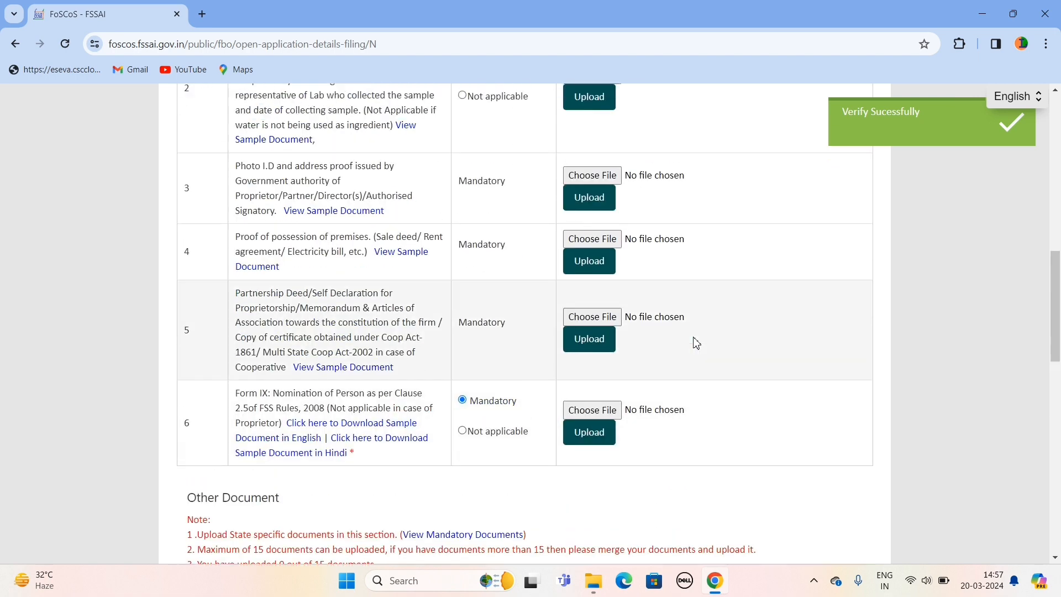
scroll(696, 343, "up", 3)
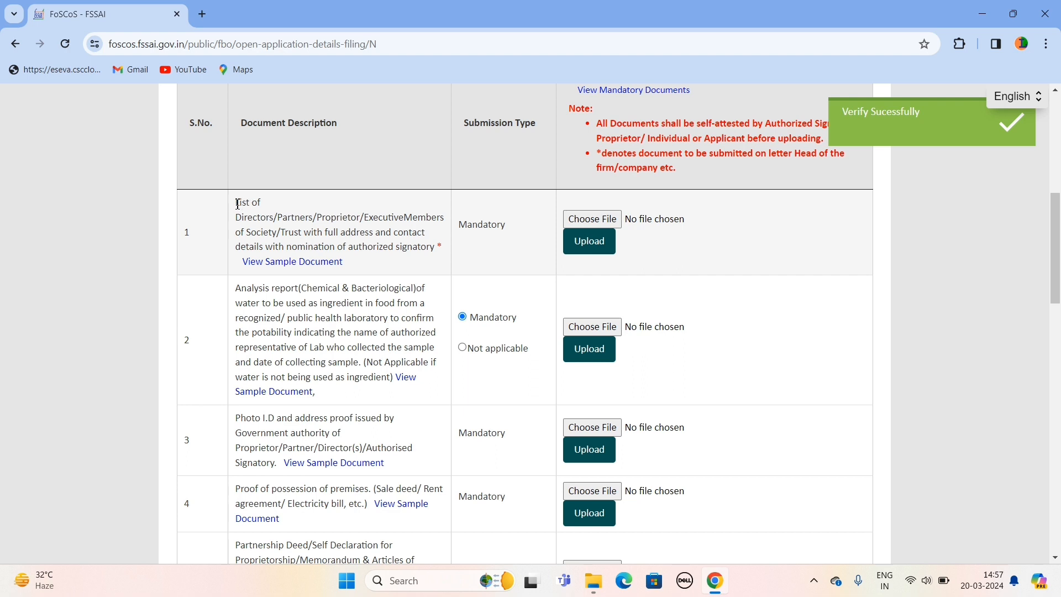
left_click_drag(238, 203, 279, 216)
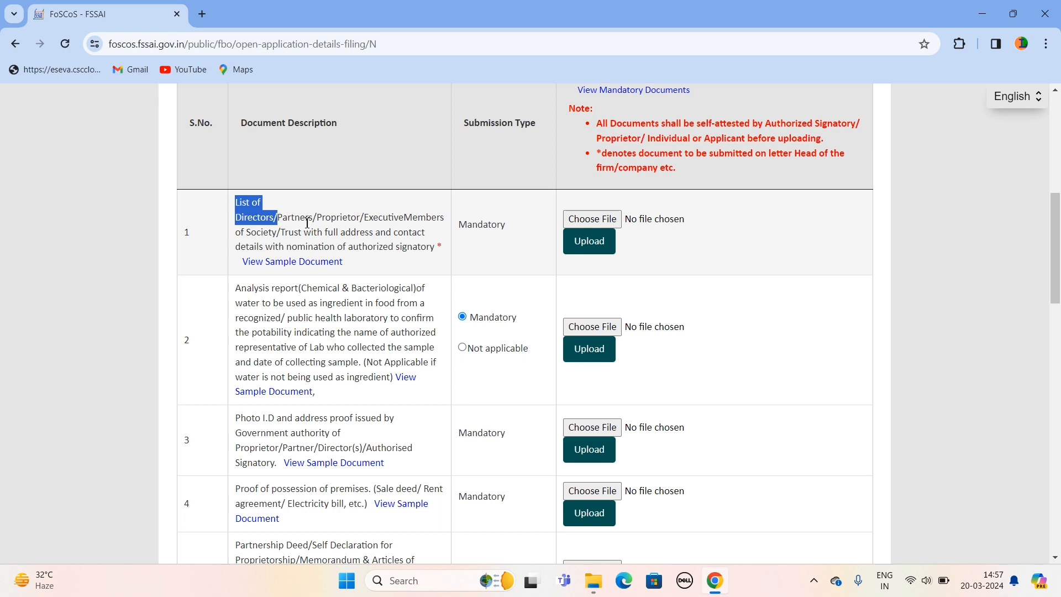
scroll(363, 232, "down", 2)
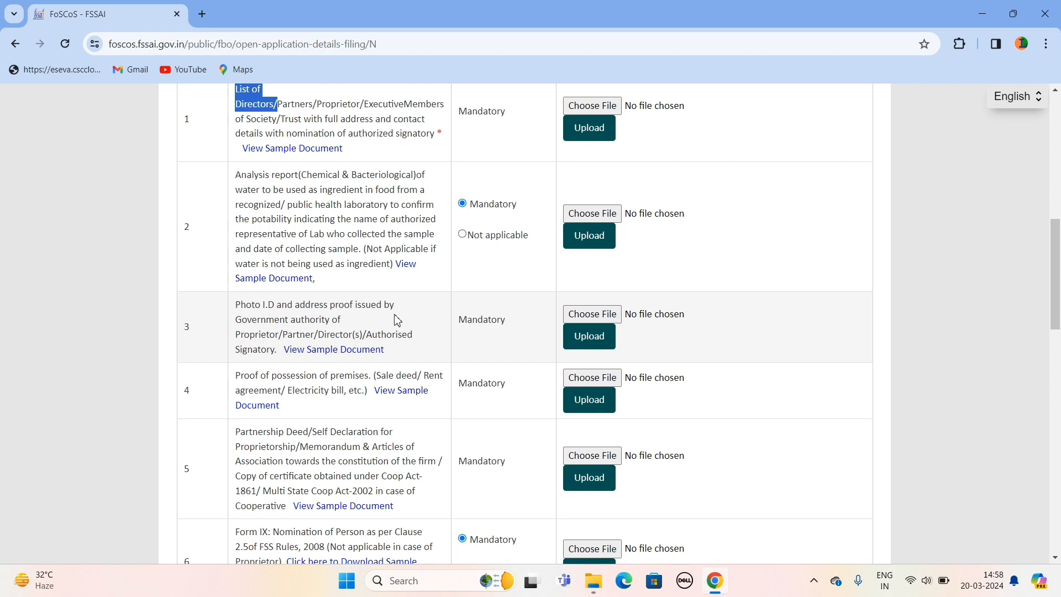
scroll(397, 321, "down", 1)
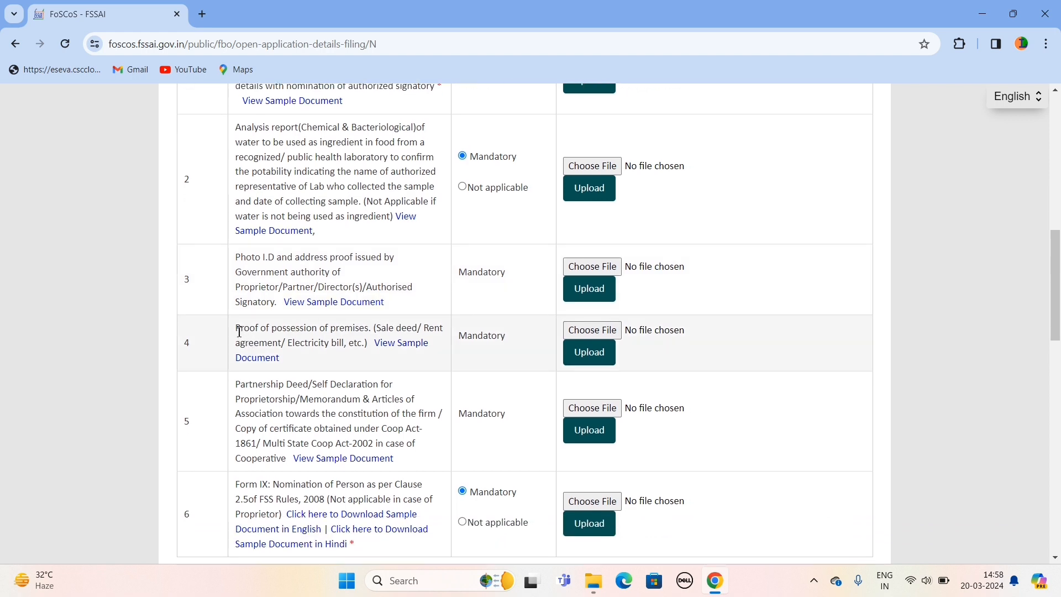
left_click_drag(239, 331, 369, 330)
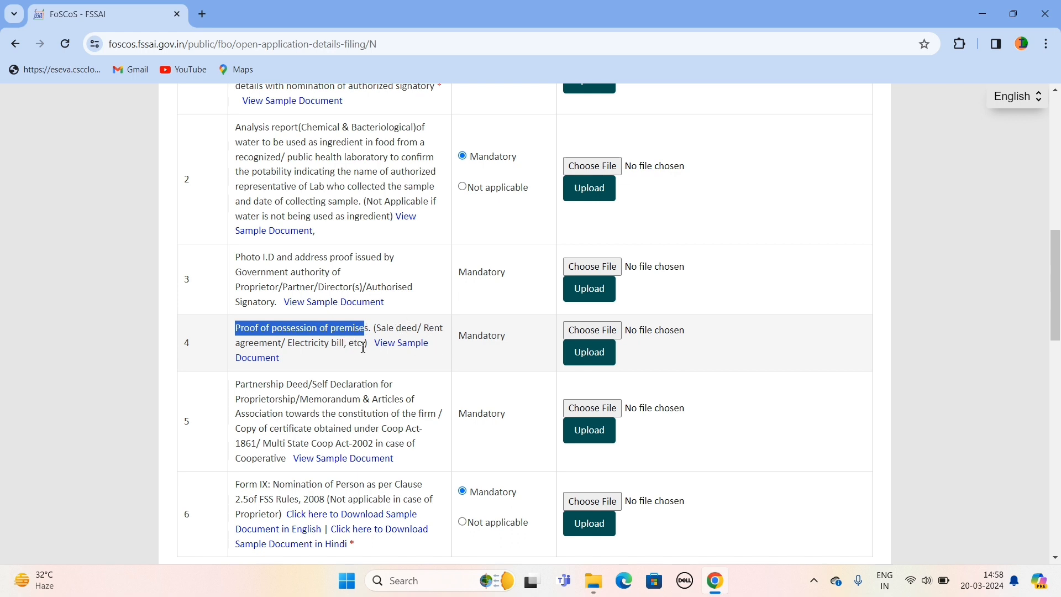
left_click_drag(363, 347, 232, 337)
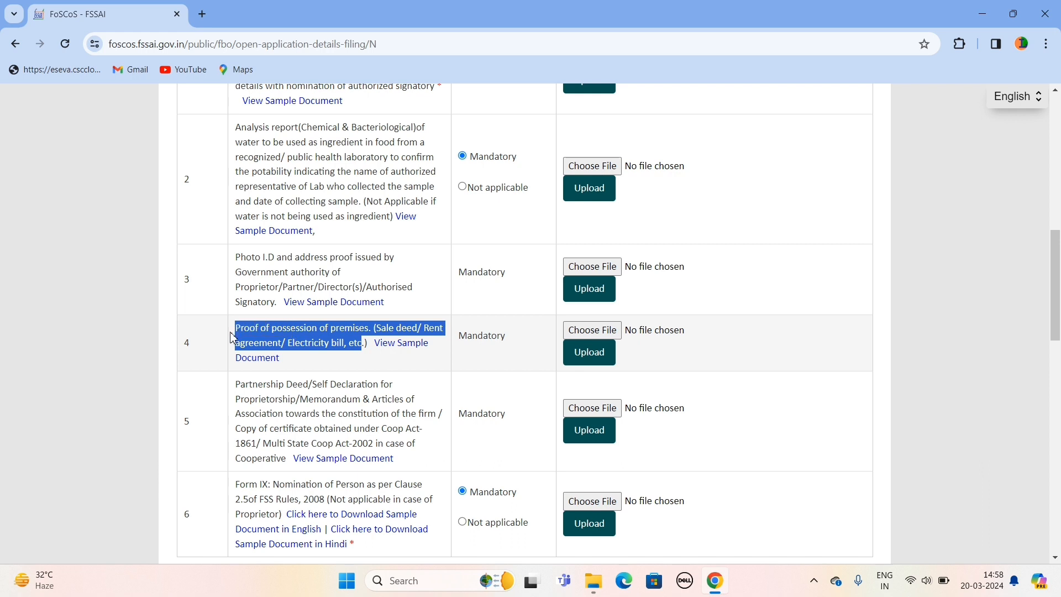
scroll(232, 338, "down", 1)
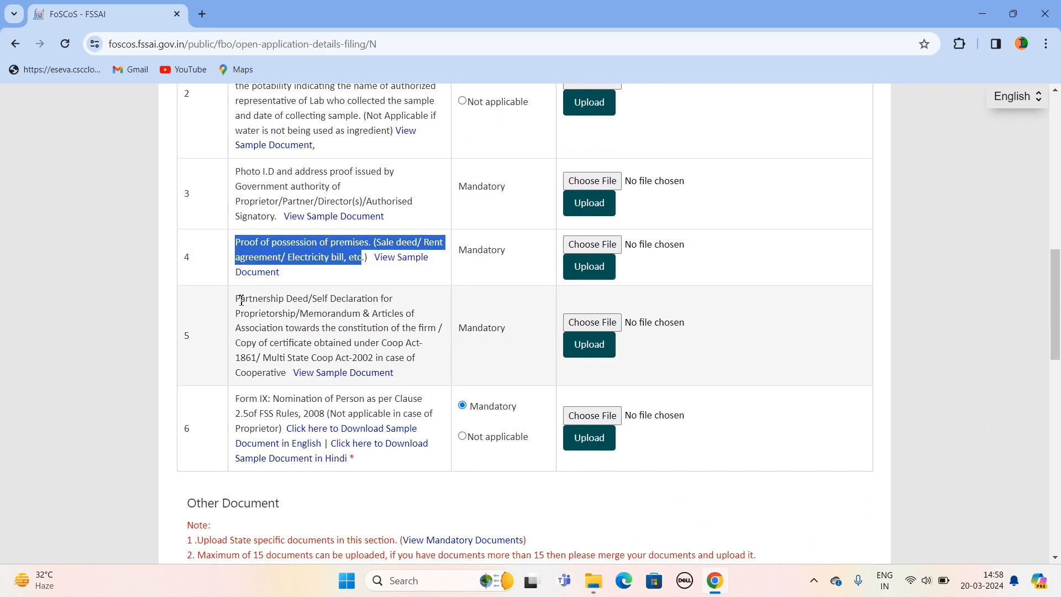
left_click_drag(241, 300, 305, 299)
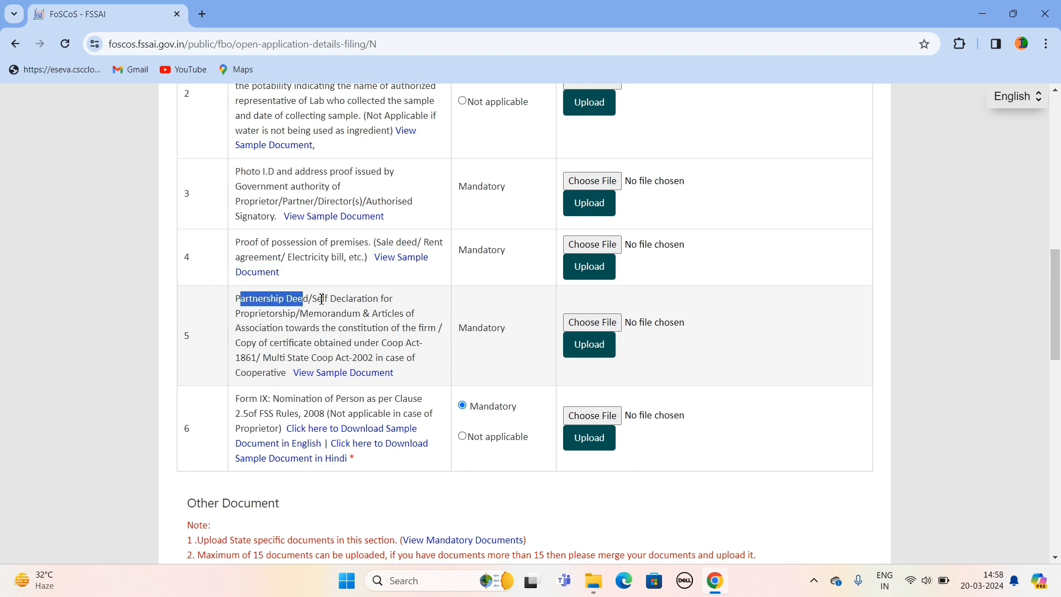
left_click_drag(313, 299, 385, 299)
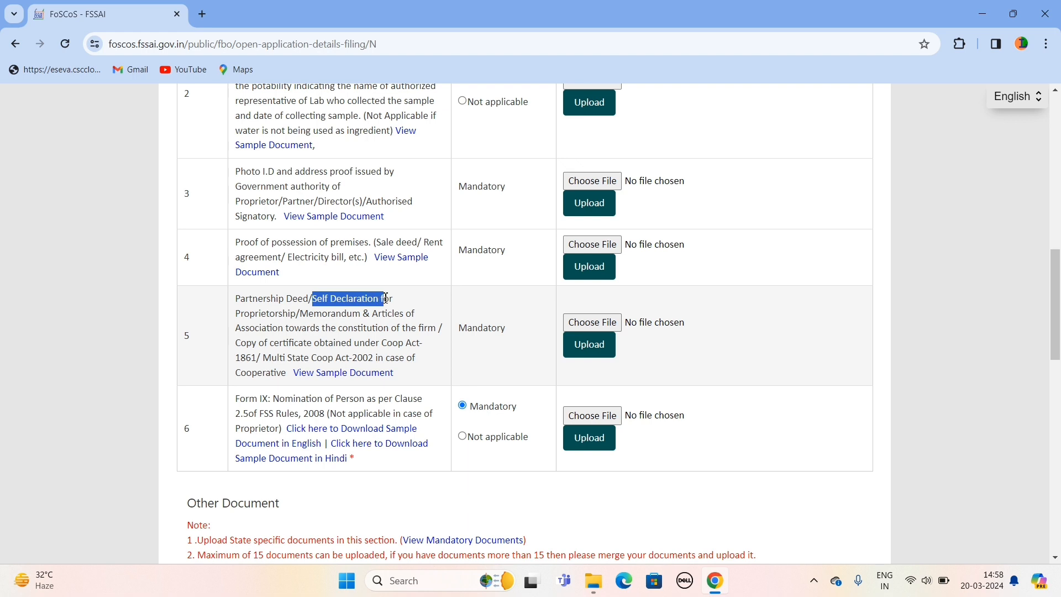
scroll(419, 354, "down", 2)
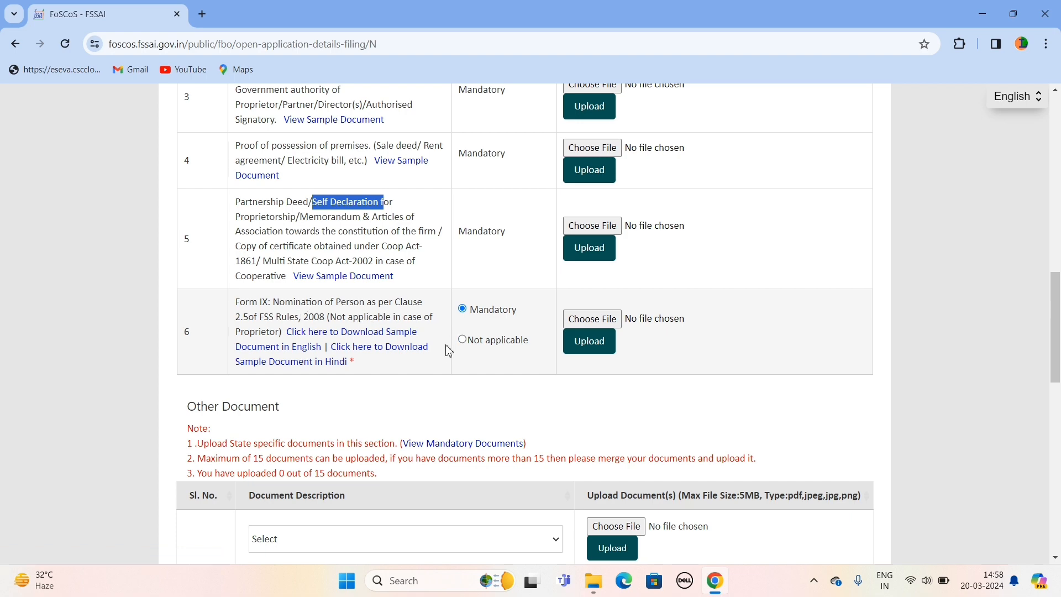
Step: Mark row 6, Form IX nomination, as Not applicable and review the Other Document description options
left_click(463, 340)
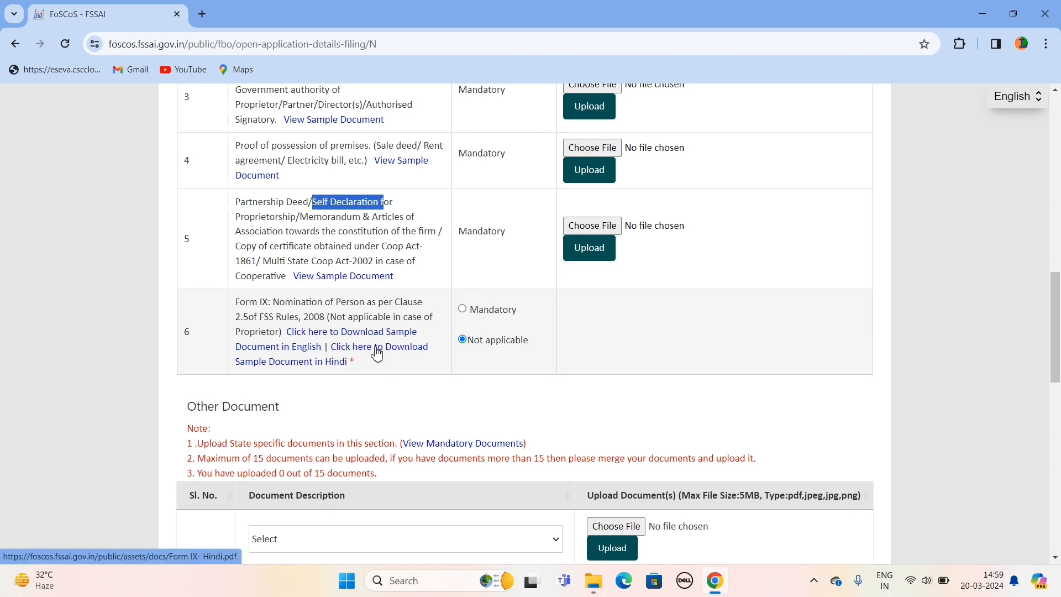
scroll(354, 353, "down", 5)
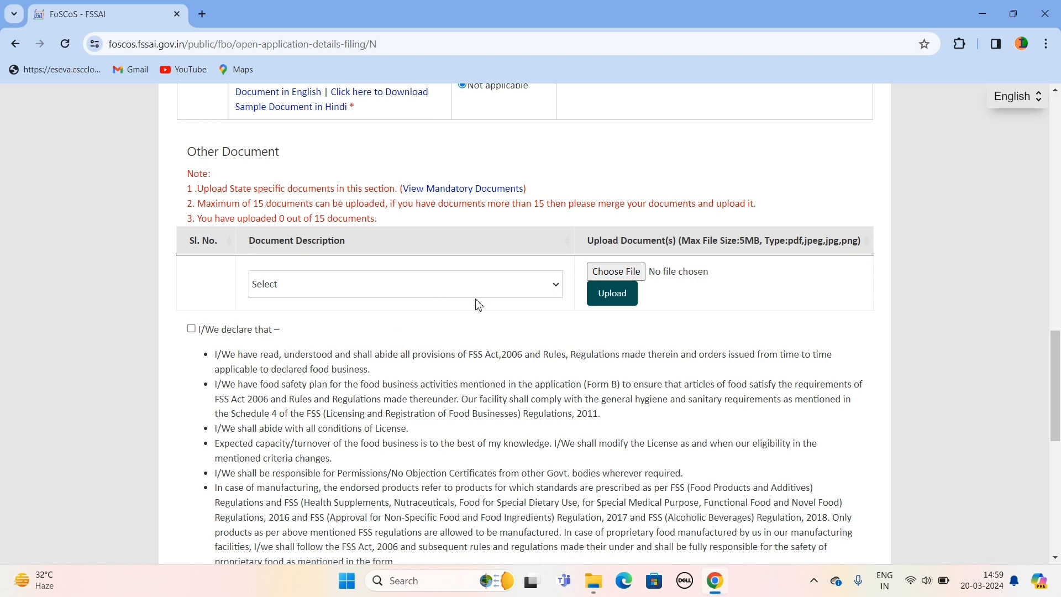
left_click(493, 290)
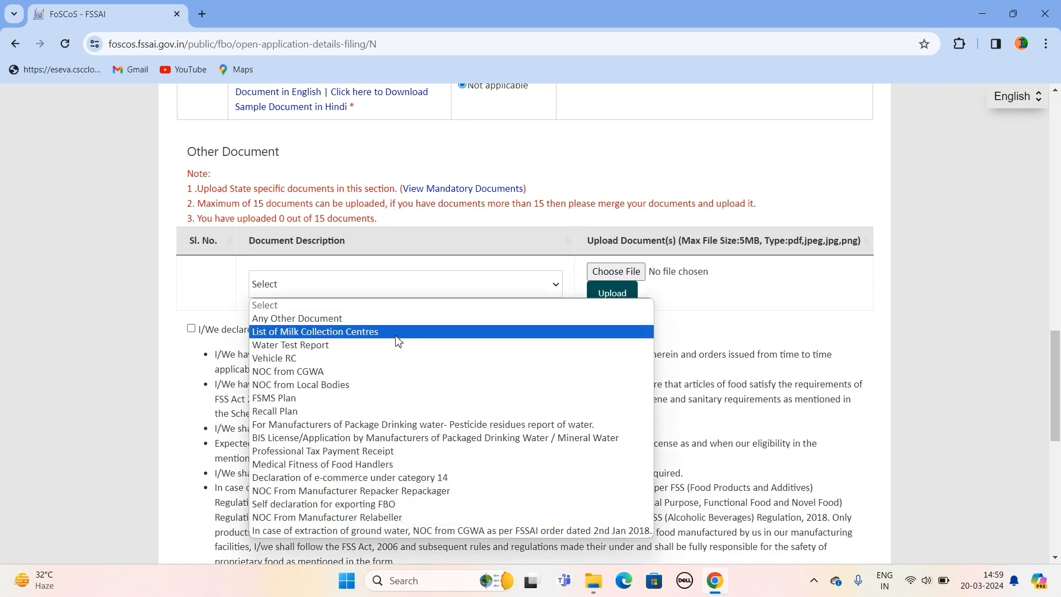
Step: Close the Document Description list without choosing and tick the 'I/We declare that' checkbox
left_click(396, 251)
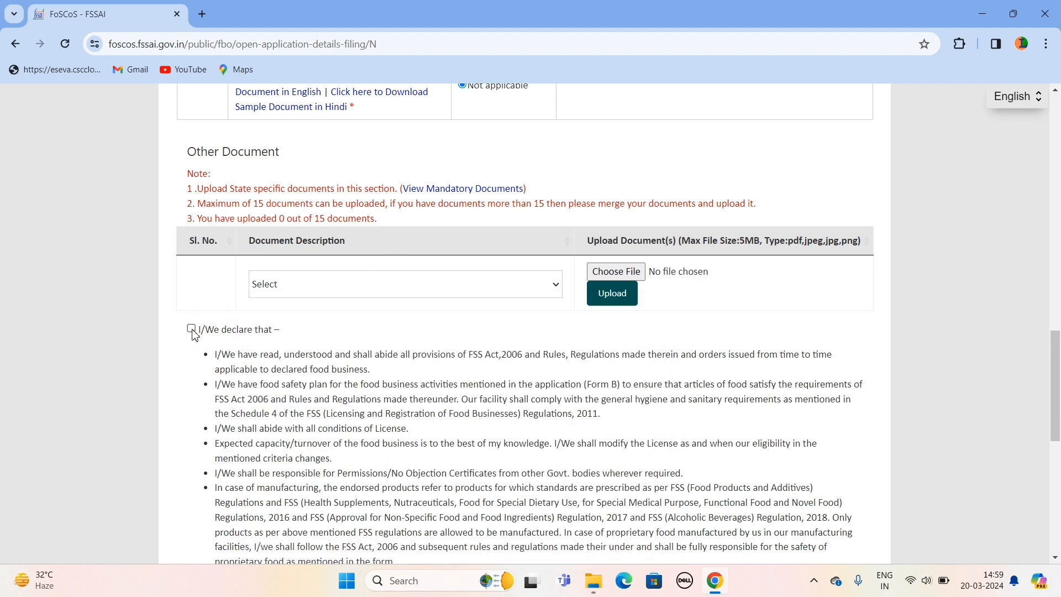
left_click(191, 328)
scroll(193, 334, "down", 4)
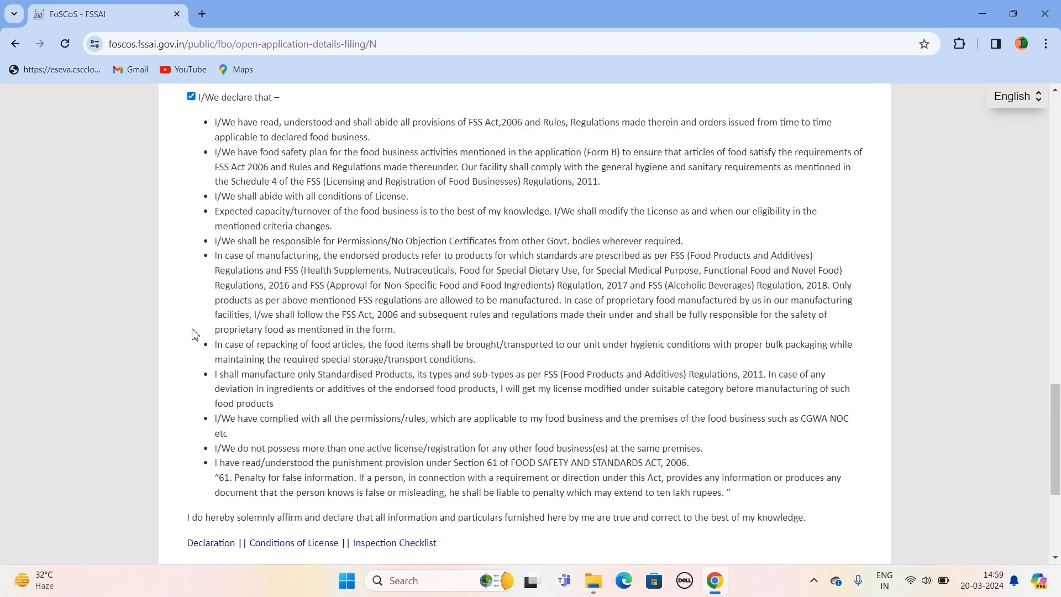
scroll(193, 334, "down", 4)
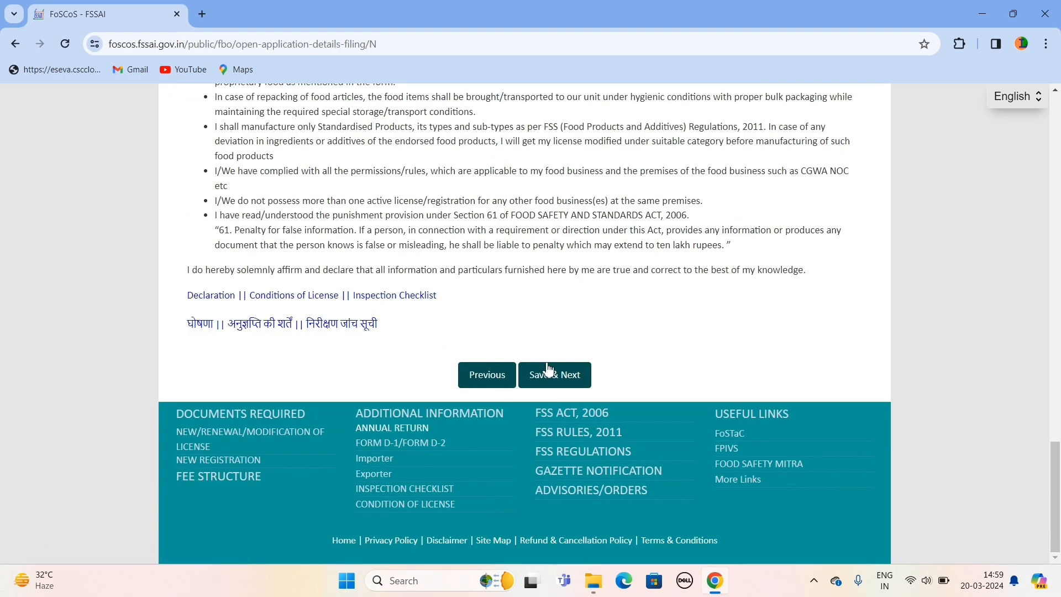
scroll(568, 296, "up", 6)
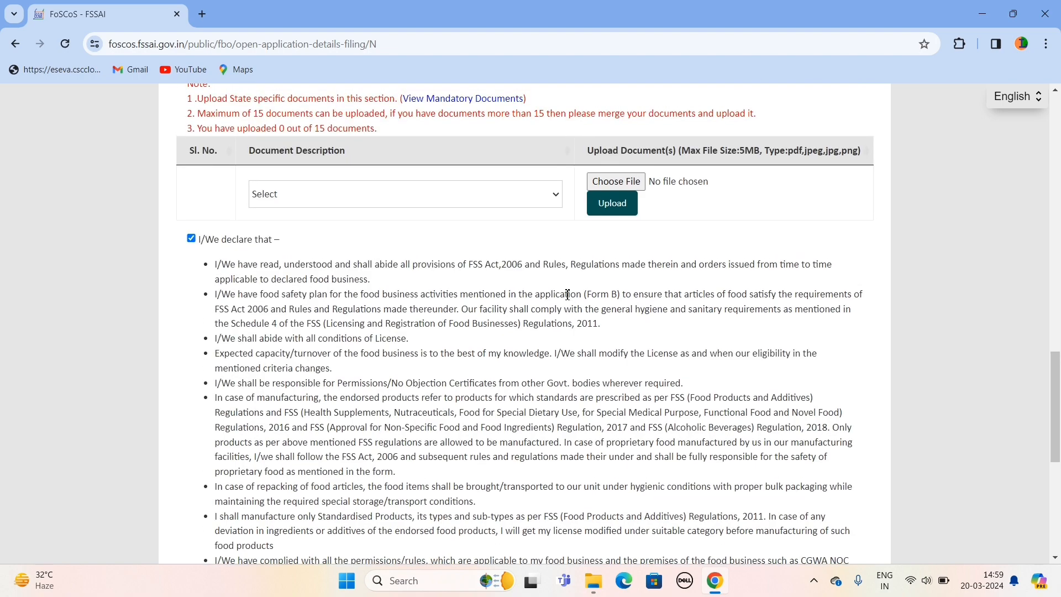
scroll(568, 296, "up", 8)
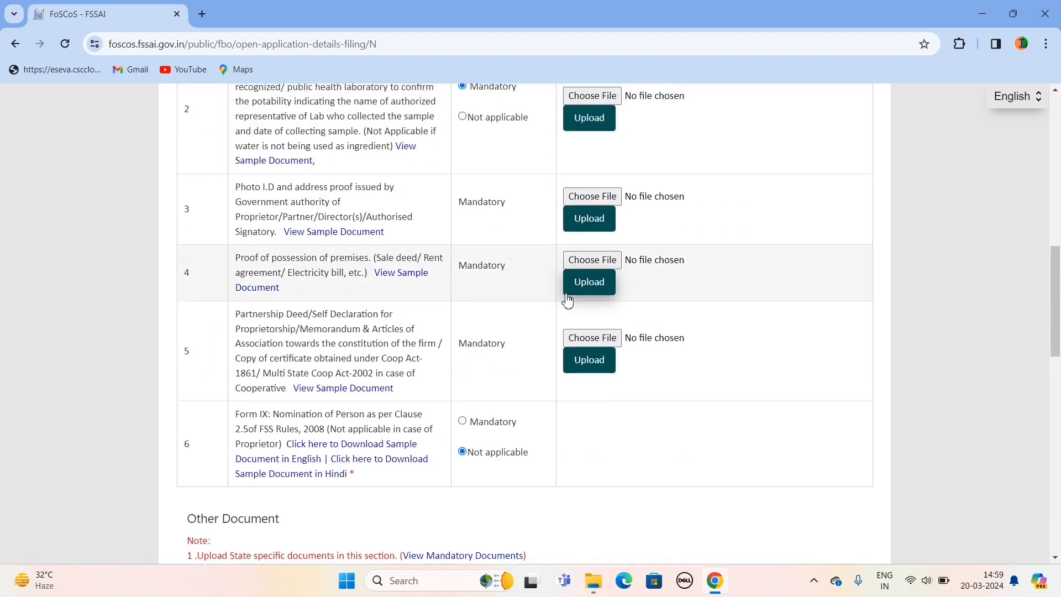
scroll(568, 300, "up", 7)
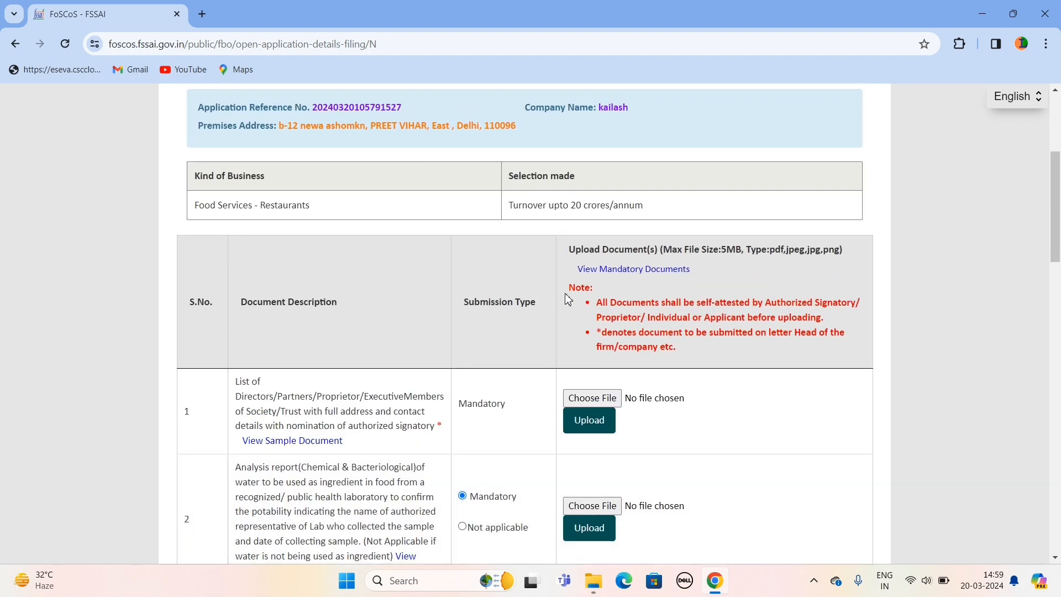
scroll(568, 301, "up", 1)
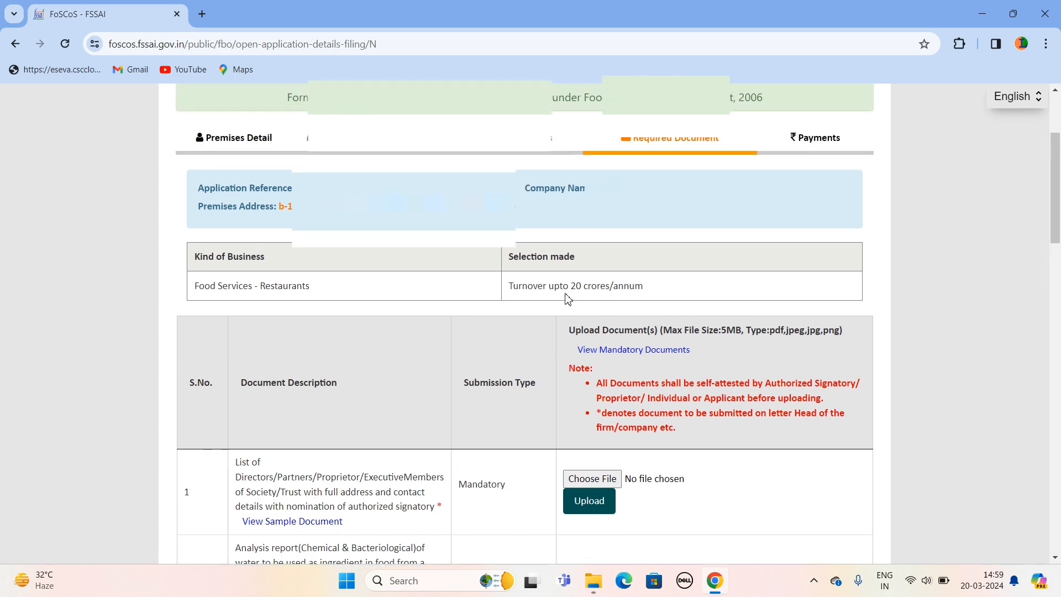
scroll(568, 300, "up", 1)
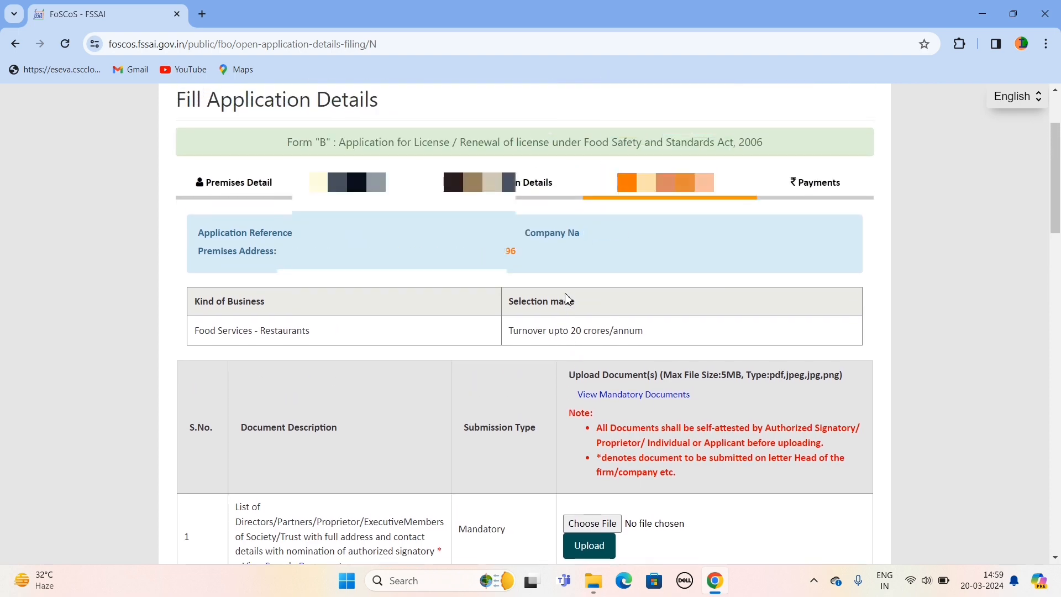
scroll(568, 300, "down", 4)
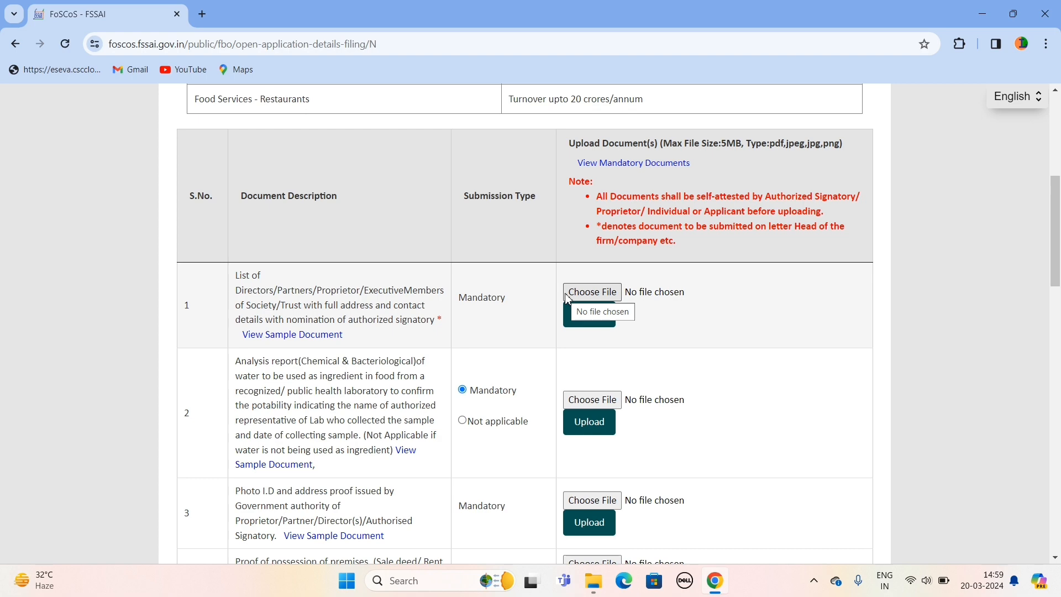
scroll(567, 298, "down", 3)
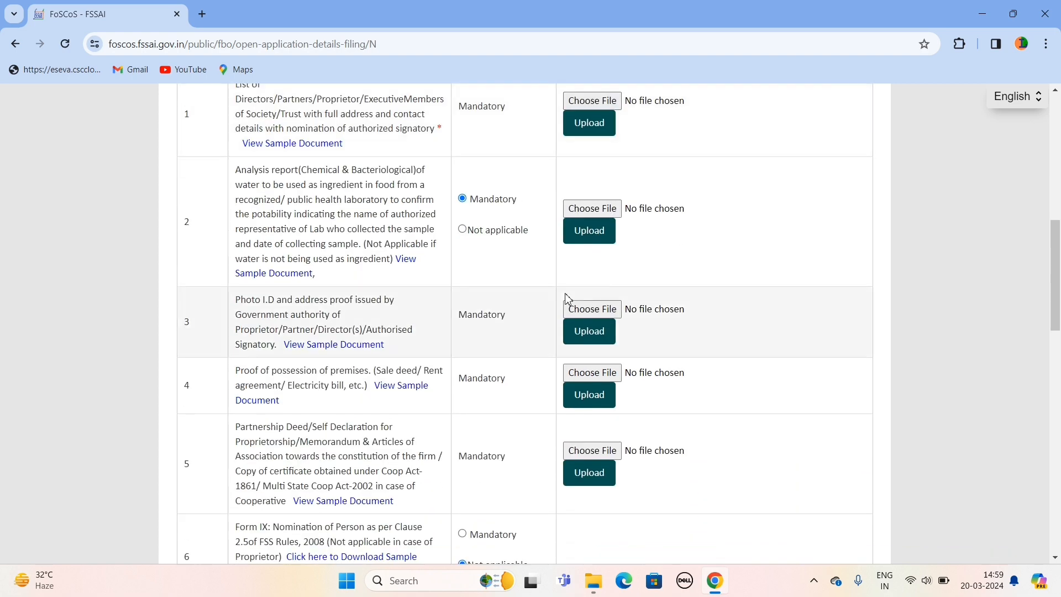
scroll(568, 298, "down", 3)
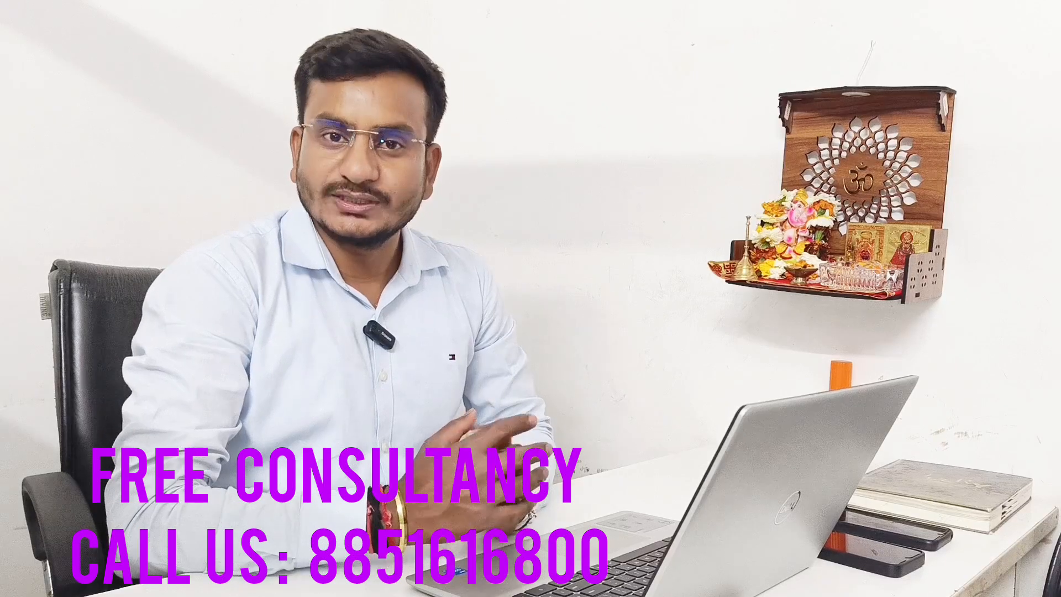